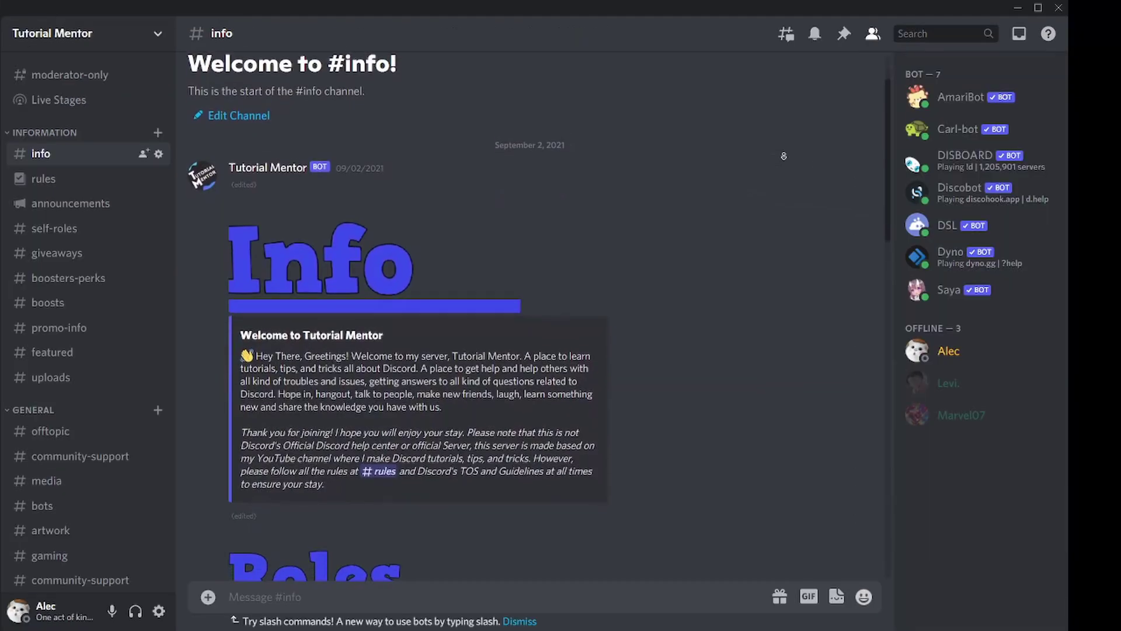
Look through the Tutorial Mentor server's channels, including info, rules, promo-info, boosters-perks and offtopic.
{"action": "scroll", "coordinate": [781, 171], "scroll_direction": "down", "scroll_amount": 5}
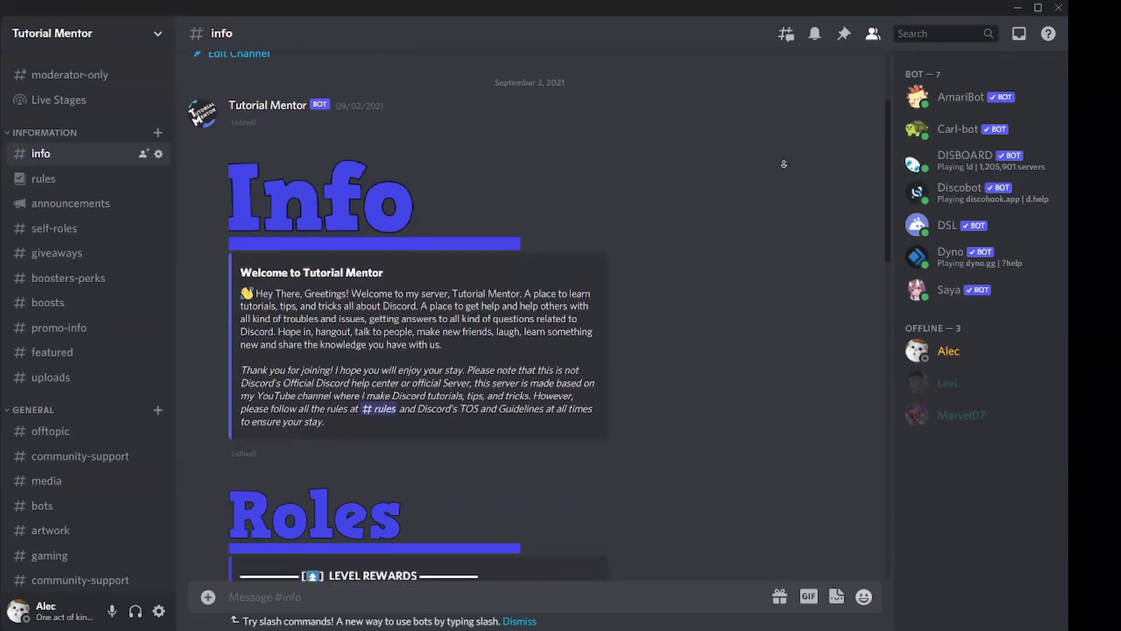
{"action": "scroll", "coordinate": [781, 171], "scroll_direction": "down", "scroll_amount": 6}
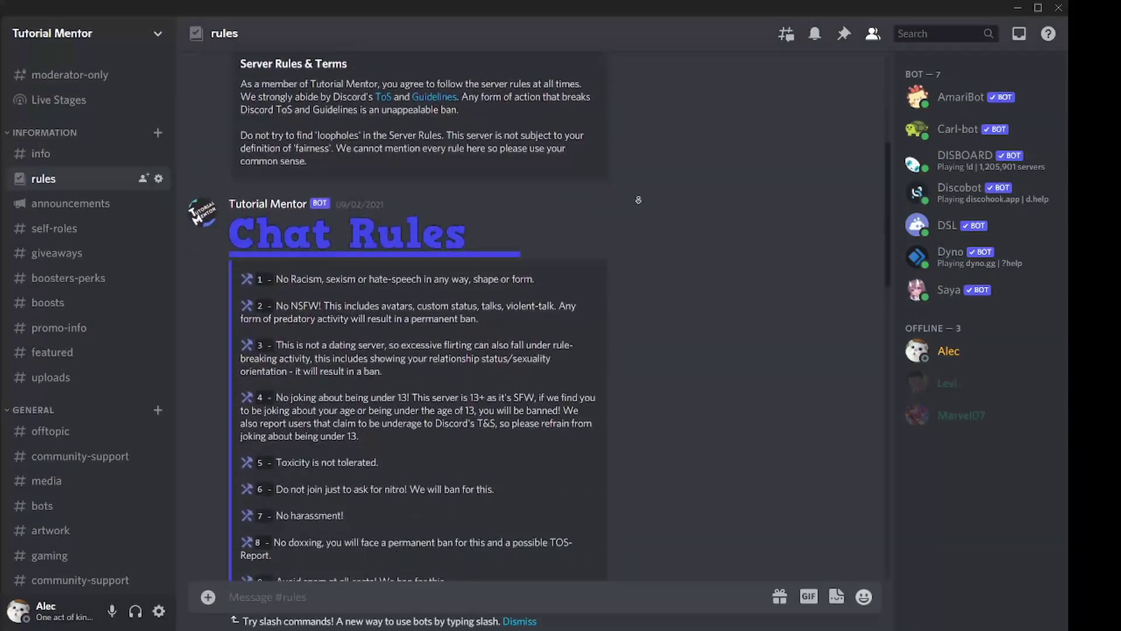
{"action": "scroll", "coordinate": [638, 200], "scroll_direction": "down", "scroll_amount": 15}
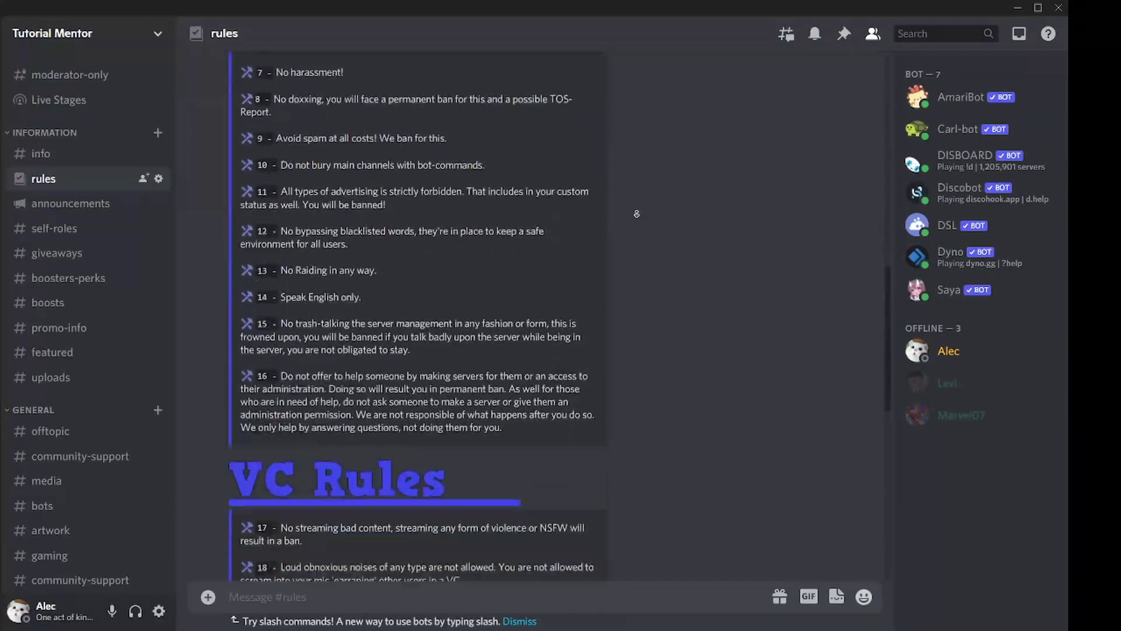
{"action": "scroll", "coordinate": [636, 215], "scroll_direction": "down", "scroll_amount": 1}
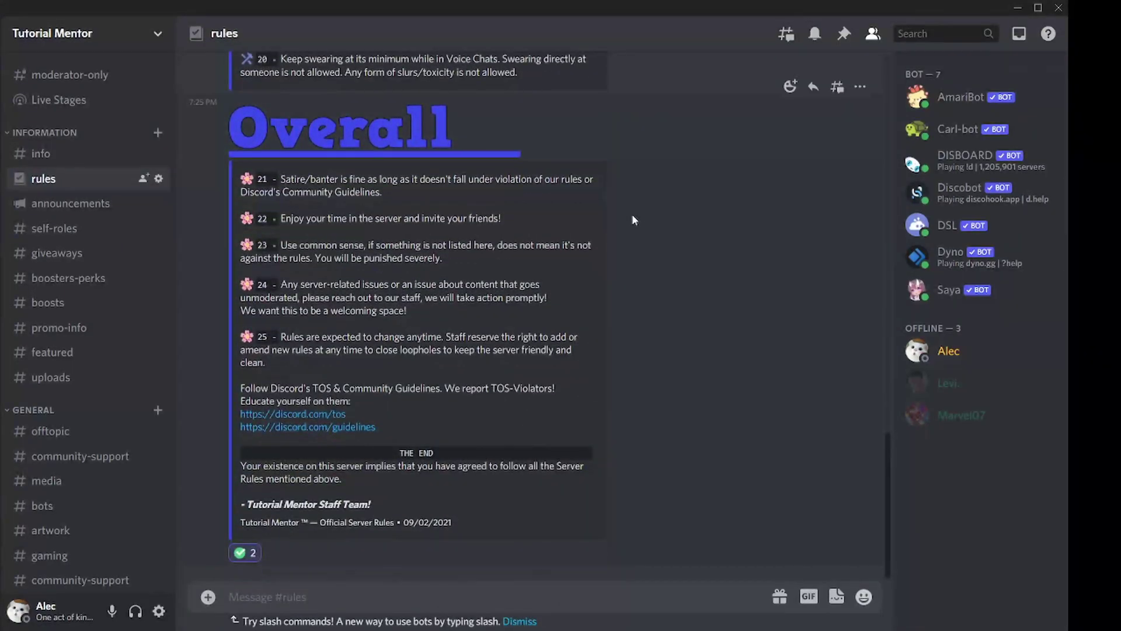
{"action": "left_click", "coordinate": [105, 230]}
{"action": "left_click", "coordinate": [89, 325]}
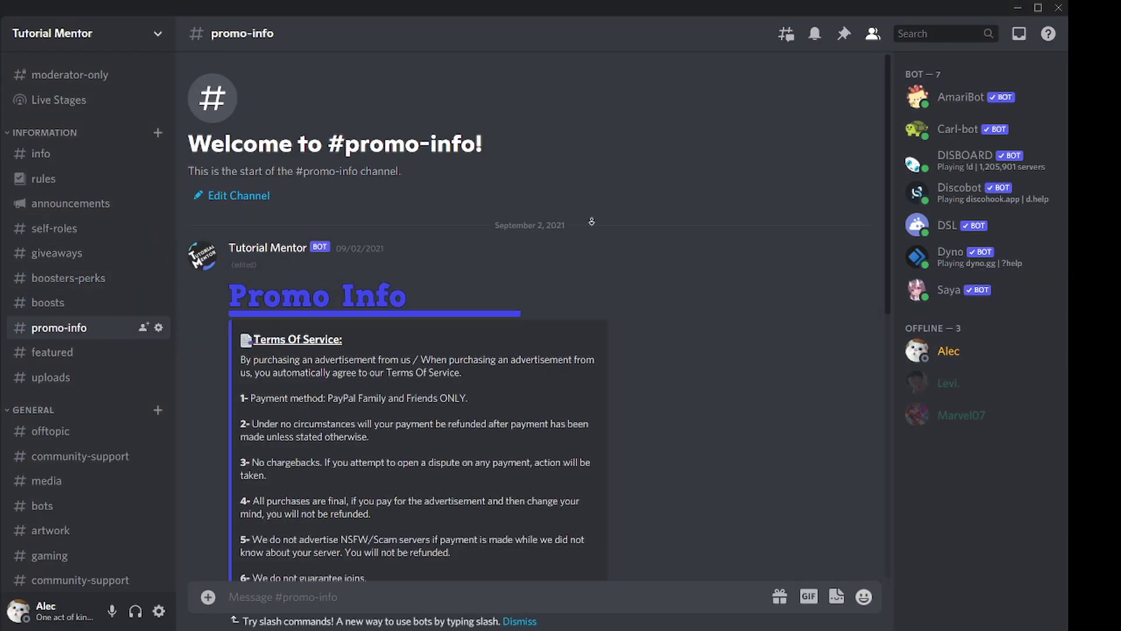
{"action": "scroll", "coordinate": [584, 240], "scroll_direction": "down", "scroll_amount": 4}
{"action": "scroll", "coordinate": [584, 240], "scroll_direction": "down", "scroll_amount": 5}
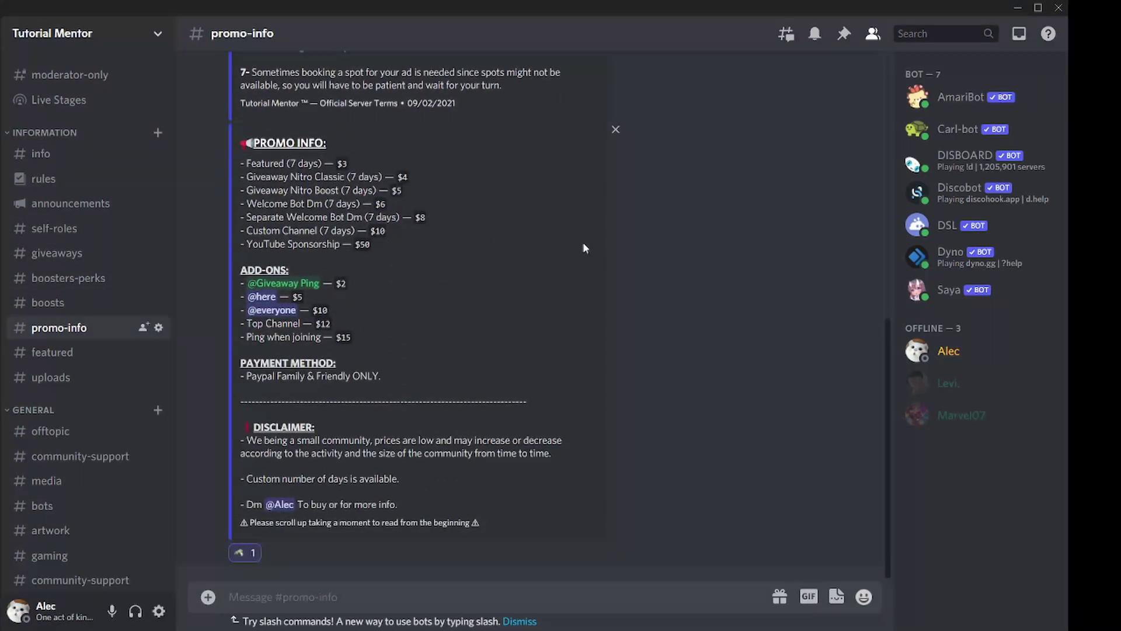
{"action": "left_click", "coordinate": [119, 278]}
{"action": "scroll", "coordinate": [686, 193], "scroll_direction": "down", "scroll_amount": 5}
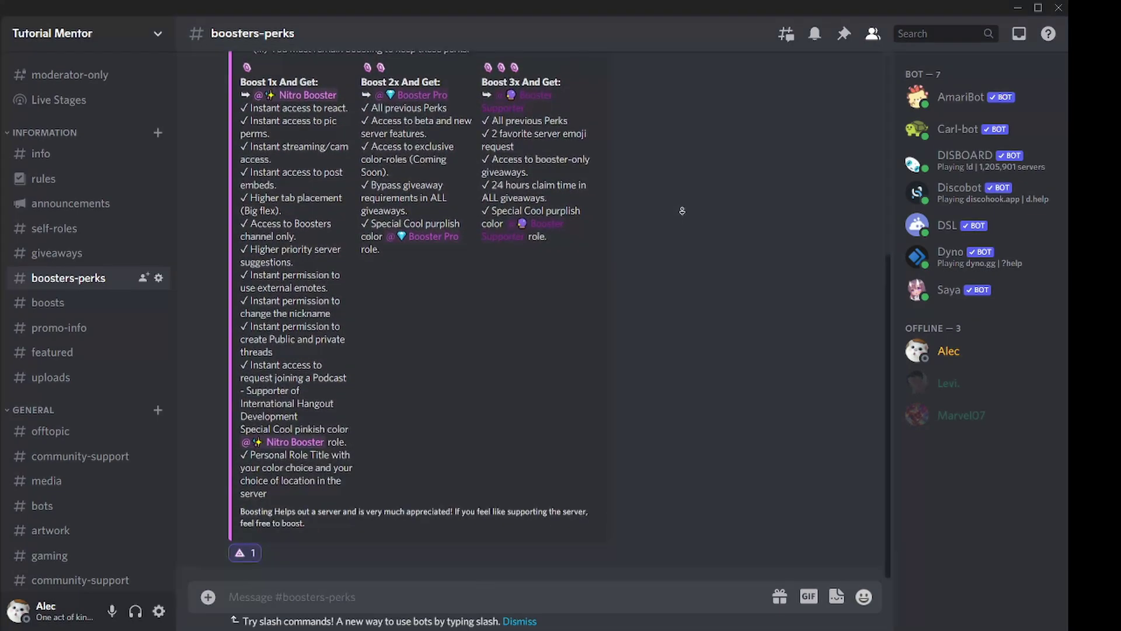
{"action": "left_click", "coordinate": [86, 377]}
{"action": "left_click", "coordinate": [50, 430]}
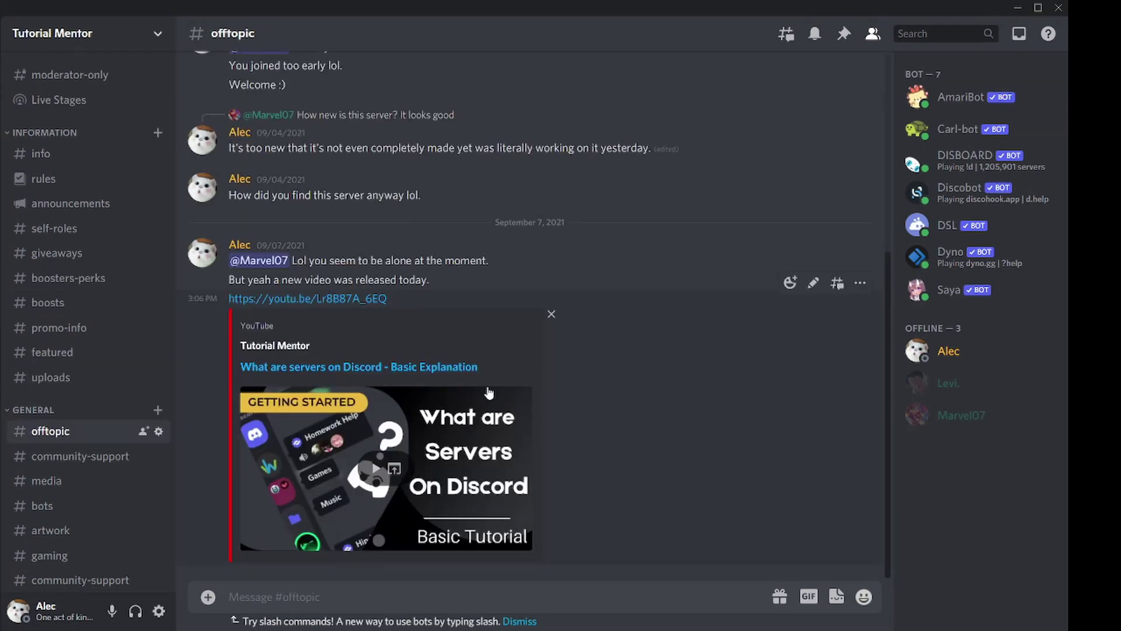
{"action": "left_click", "coordinate": [88, 253]}
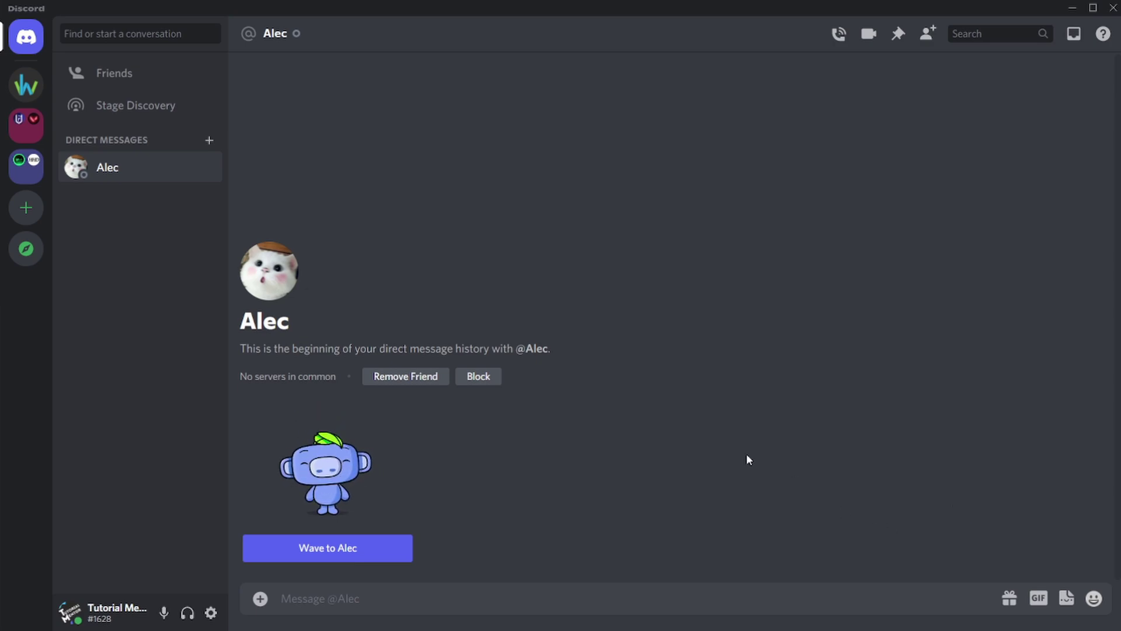
{"action": "left_click", "coordinate": [25, 85]}
{"action": "left_click", "coordinate": [26, 37]}
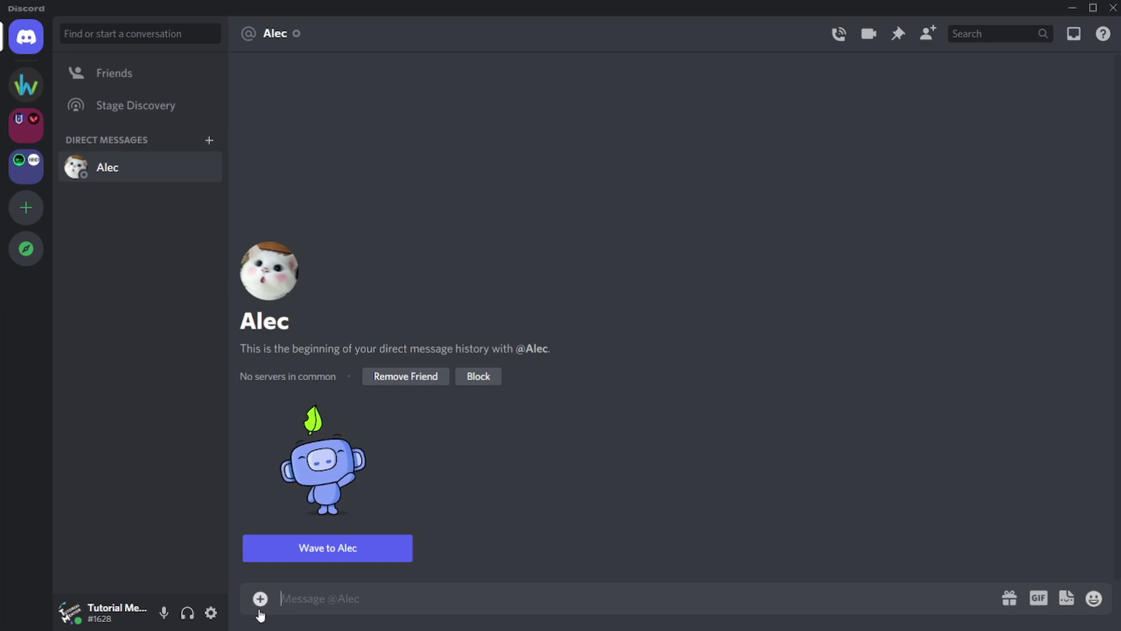
Open the file chooser for a direct-message attachment, once through Upload a File and once by its shortcut, cancelling it each time.
{"action": "left_click", "coordinate": [259, 610]}
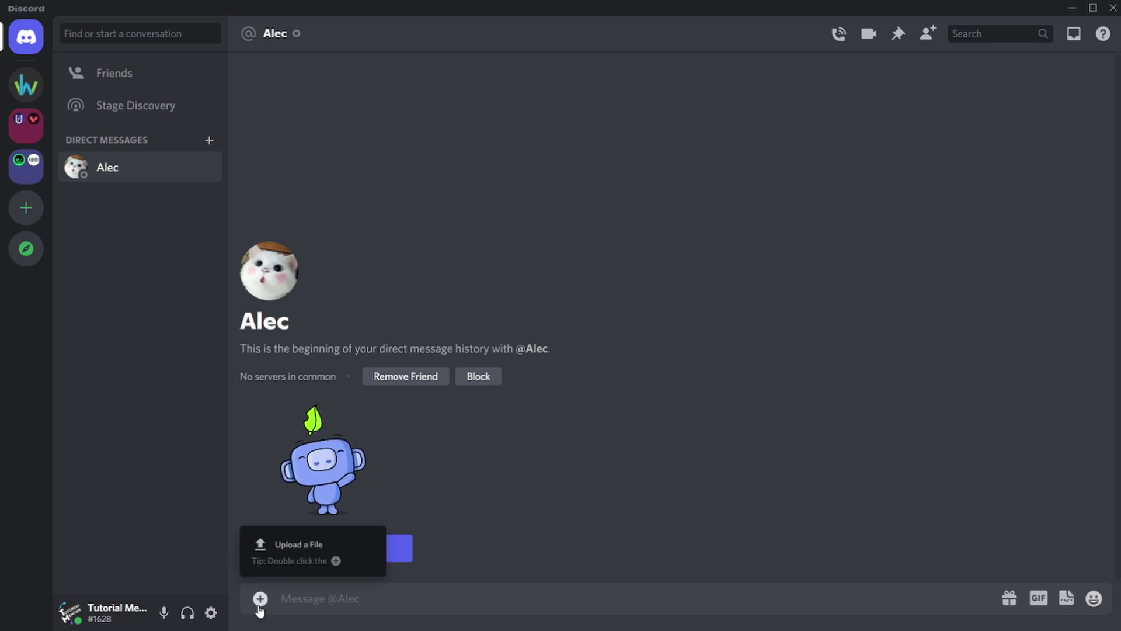
{"action": "left_click", "coordinate": [346, 560]}
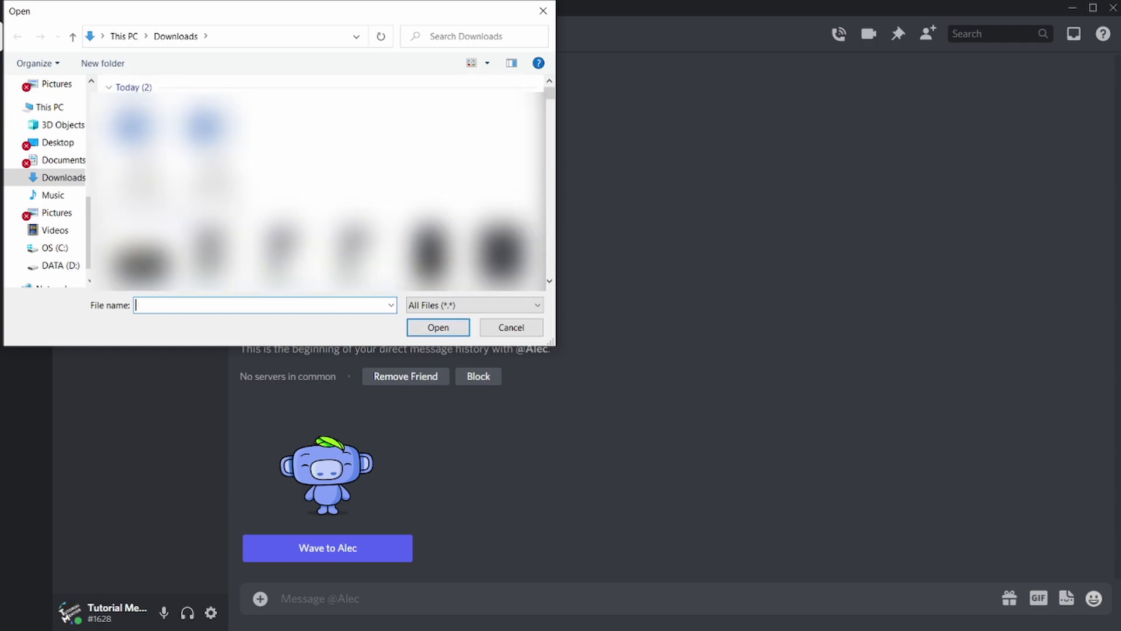
{"action": "left_click", "coordinate": [509, 329]}
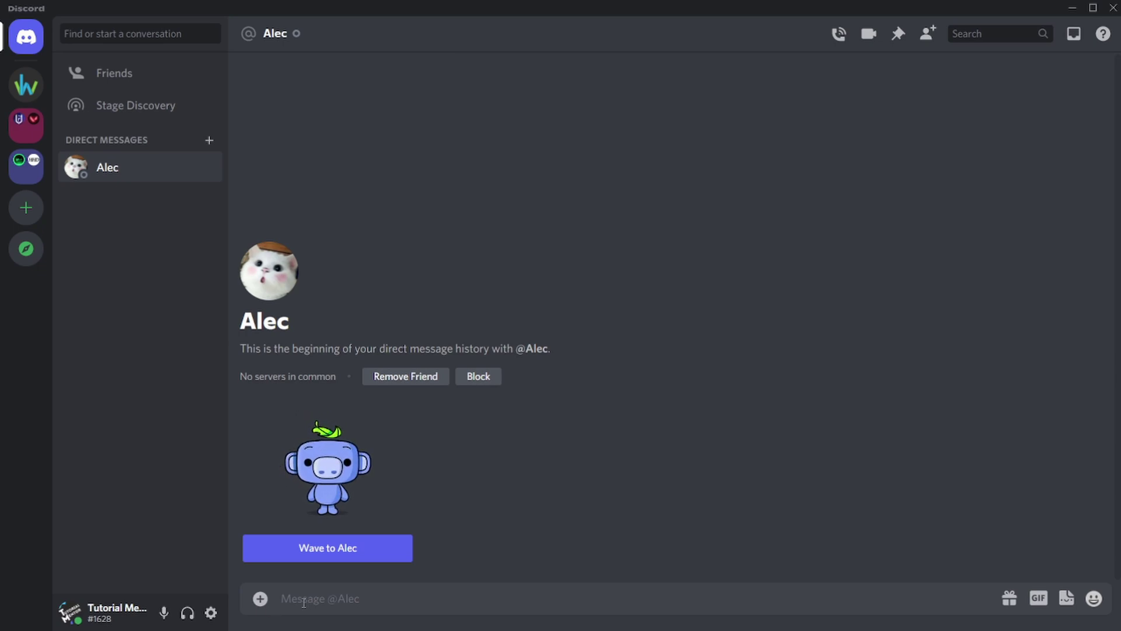
{"action": "double_click", "coordinate": [261, 601]}
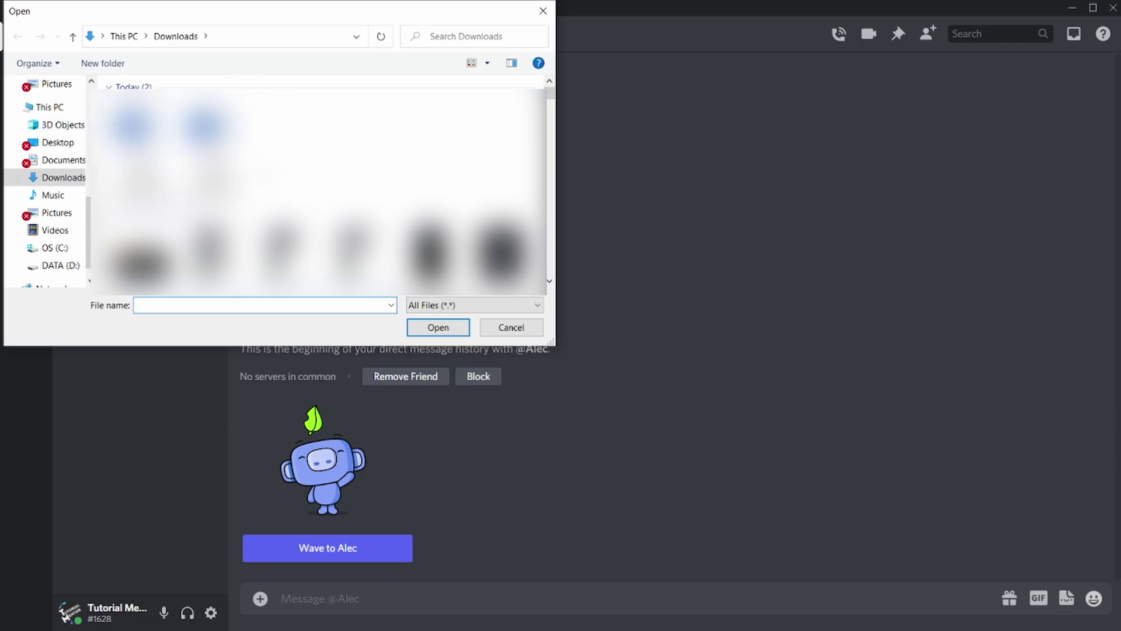
{"action": "left_click", "coordinate": [543, 11]}
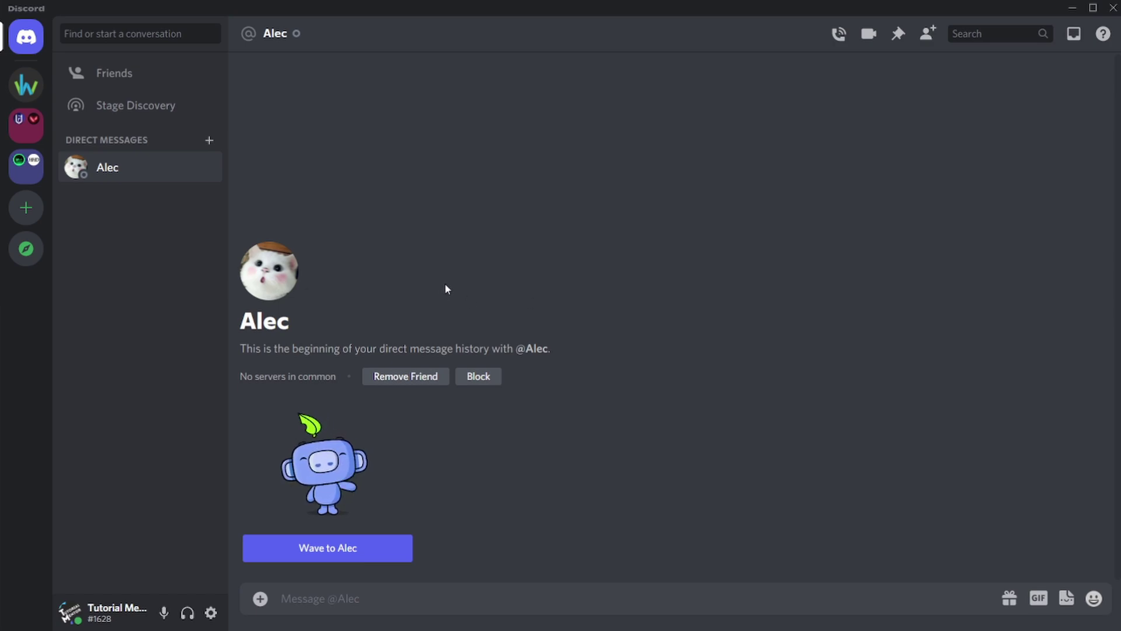
Try to upload the Tutorial Mentor logo image from the Downloads folder into the direct message conversation.
{"action": "mouse_move", "coordinate": [45, 251]}
{"action": "left_click", "coordinate": [27, 285]}
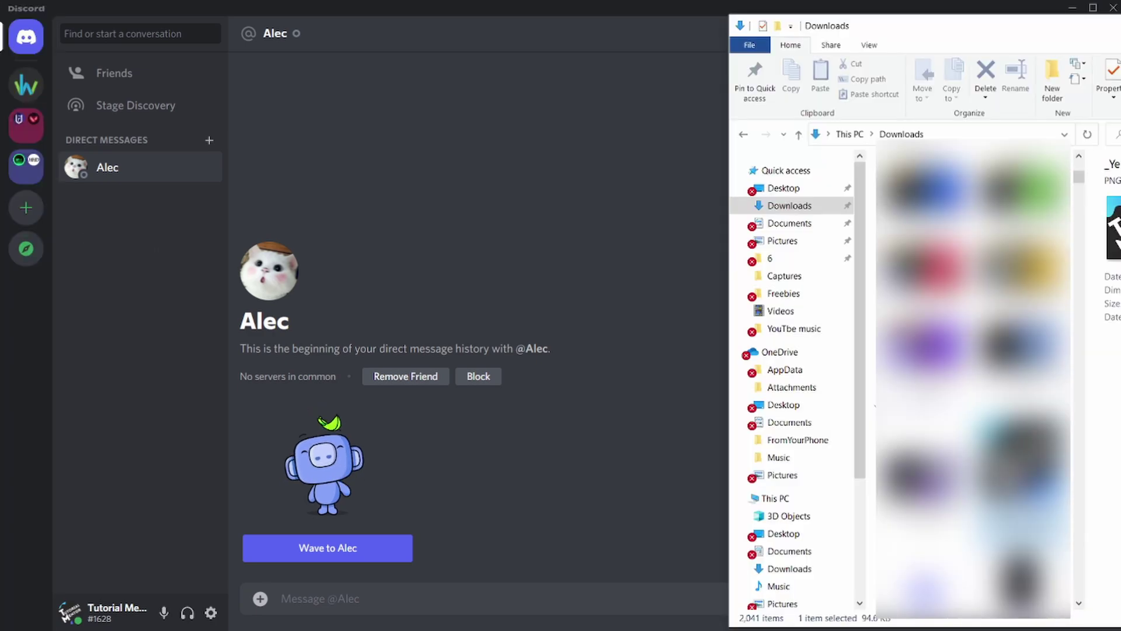
{"action": "left_click_drag", "start_coordinate": [1032, 447], "coordinate": [599, 453]}
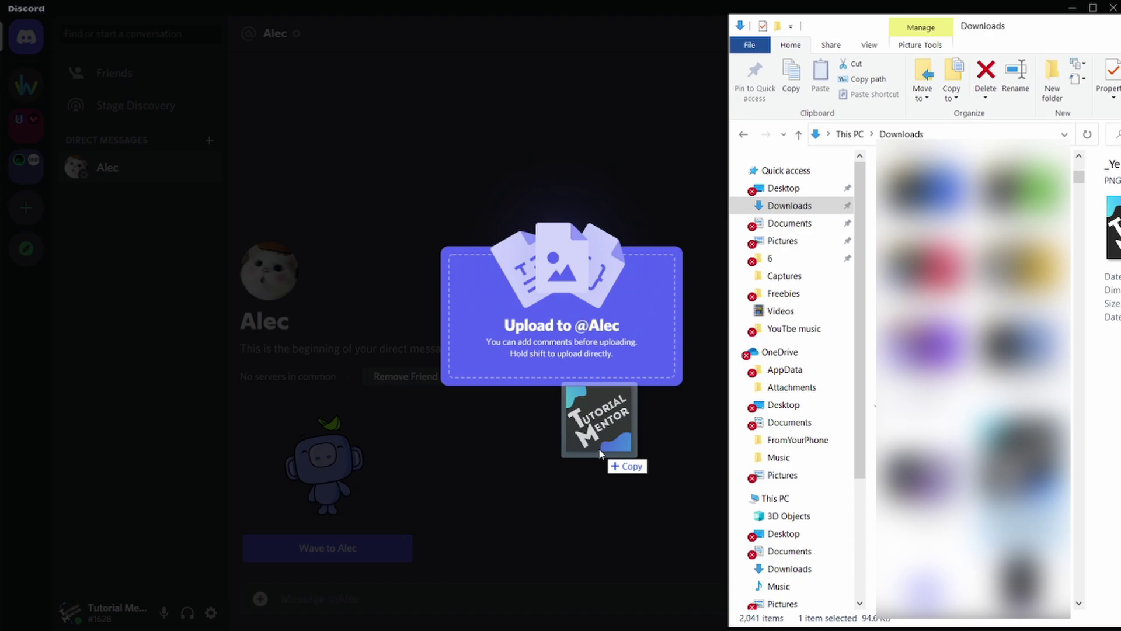
{"action": "left_click_drag", "start_coordinate": [598, 450], "coordinate": [599, 417]}
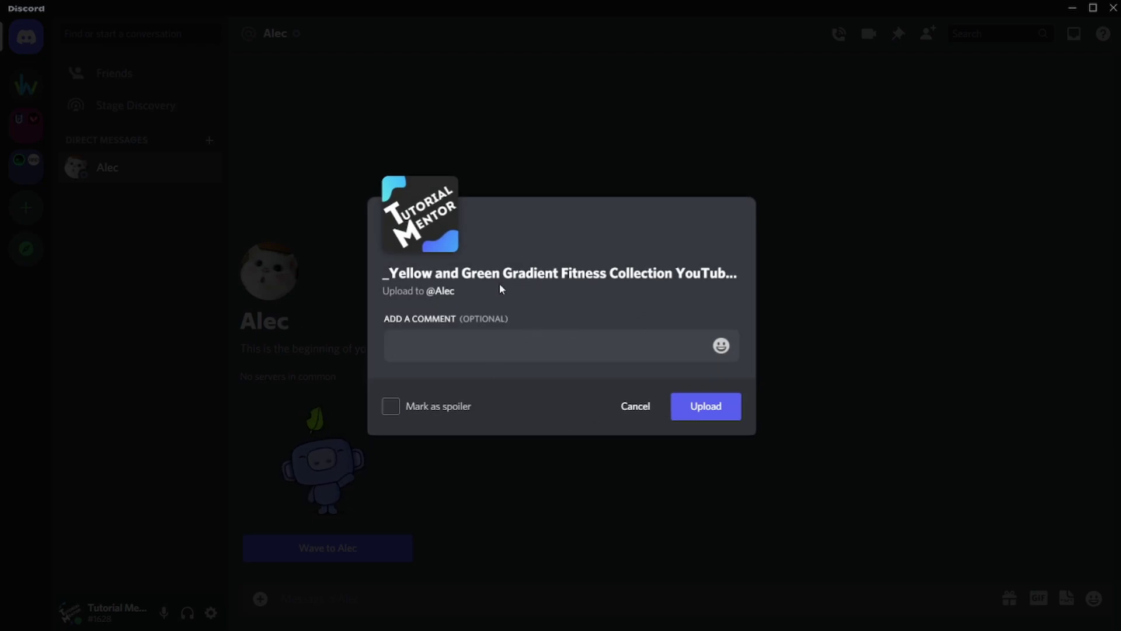
{"action": "left_click", "coordinate": [713, 414]}
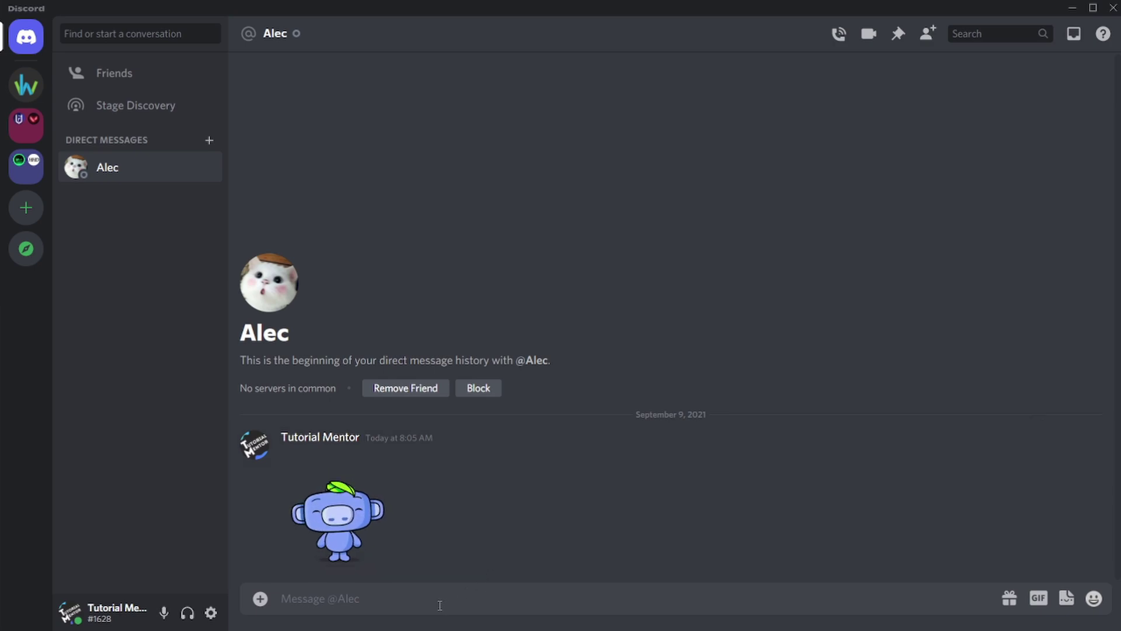
Send the text message "HI" in the direct message conversation.
{"action": "type", "text": "HI"}
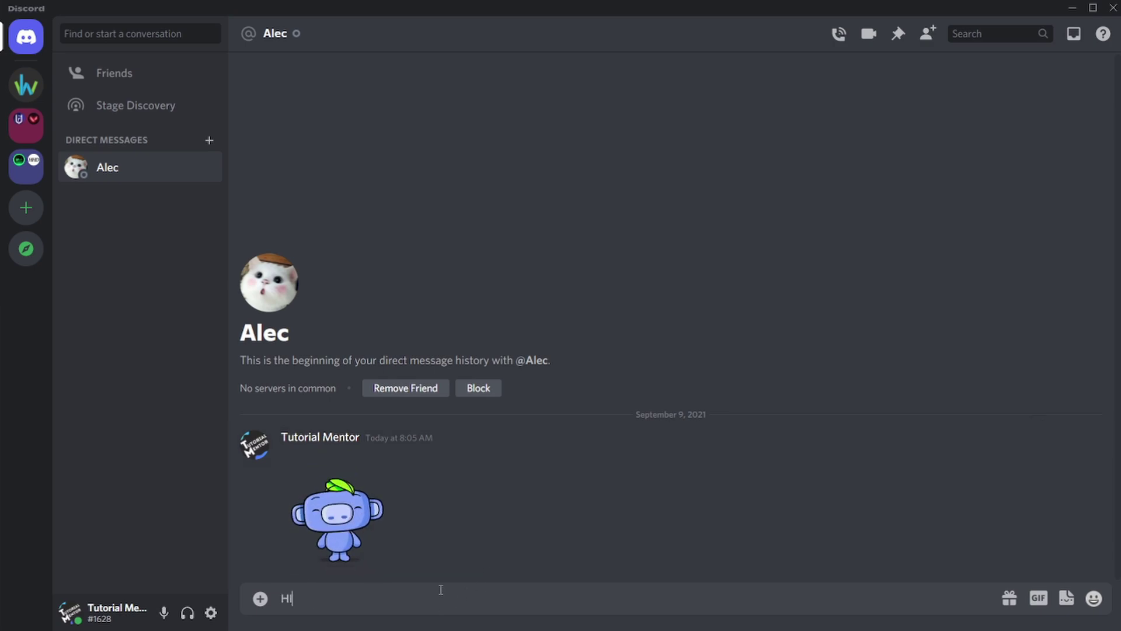
{"action": "key", "text": "Return"}
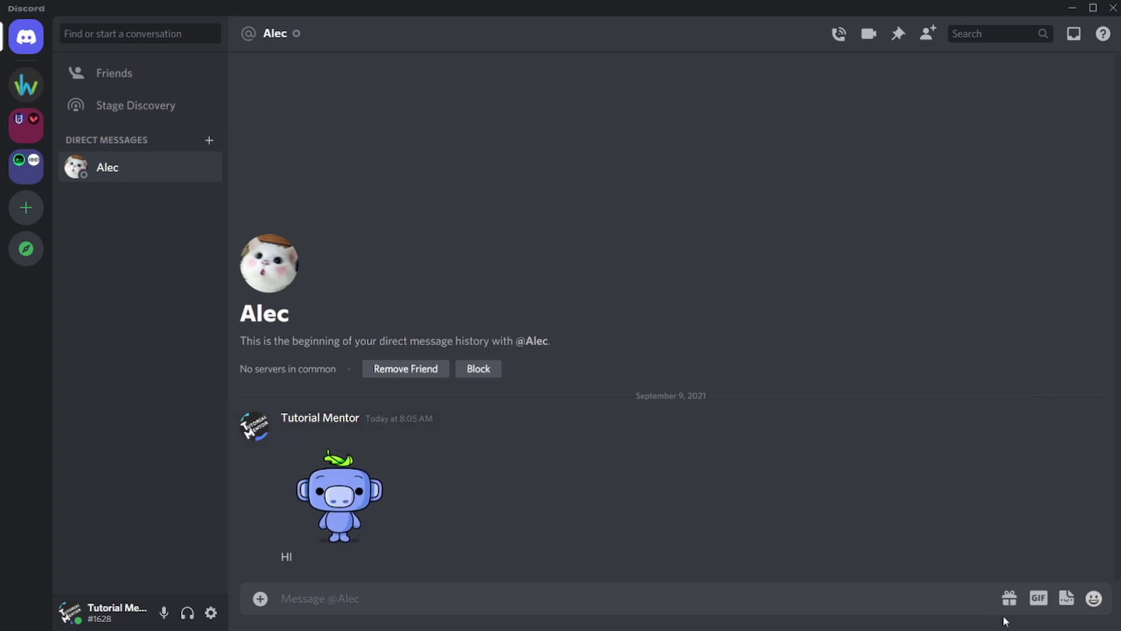
View the payment types offered for gifting Discord Nitro, and close the purchase dialog without buying.
{"action": "left_click", "coordinate": [1008, 599]}
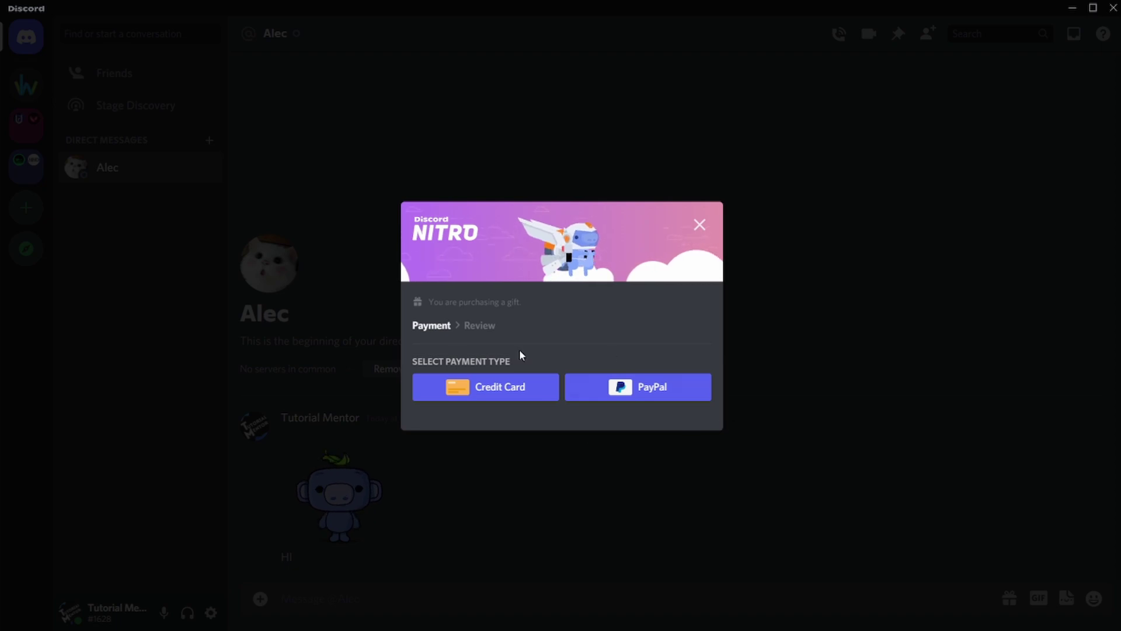
{"action": "left_click", "coordinate": [797, 381]}
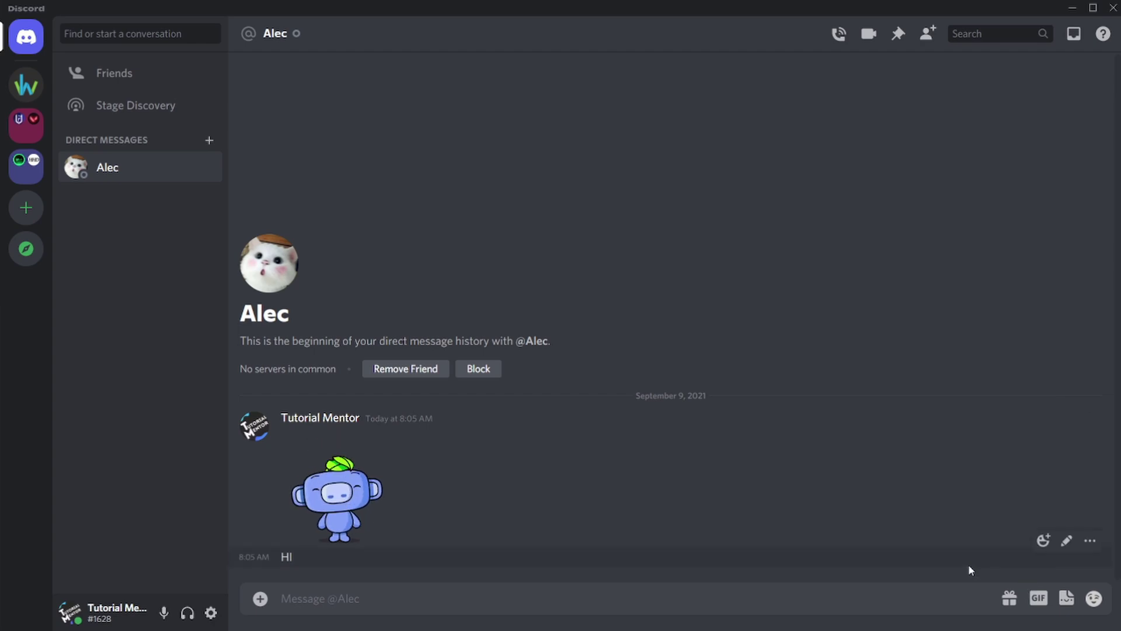
Find a GIF with the search term "Happy" and send the "Happy Dance" GIF of the girl in sunglasses.
{"action": "left_click", "coordinate": [1037, 602]}
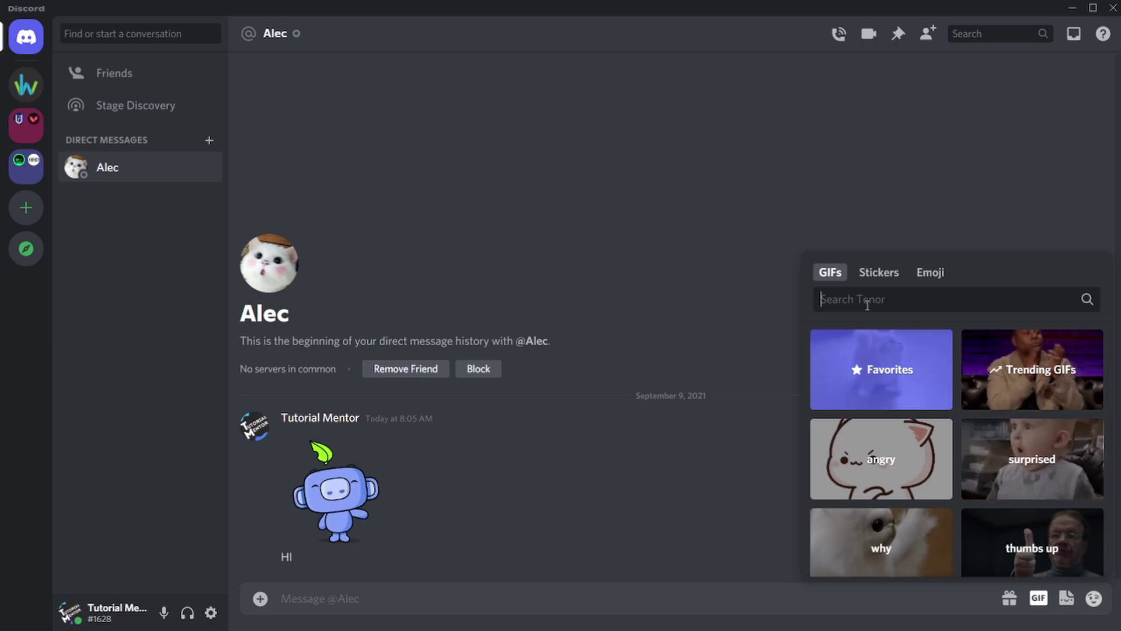
{"action": "type", "text": "Happy"}
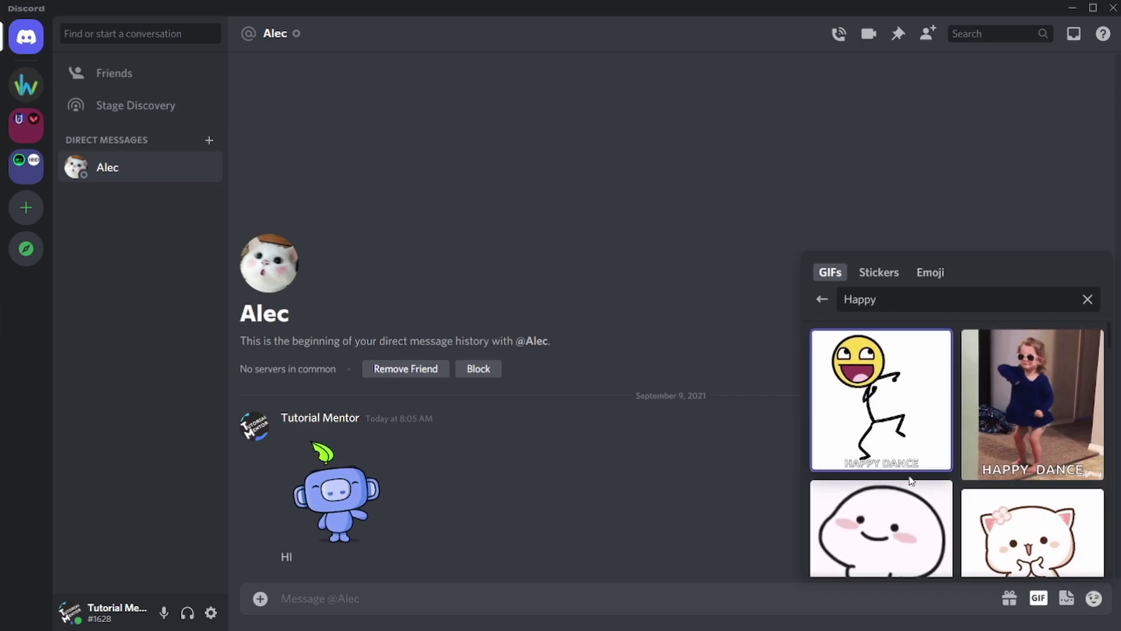
{"action": "scroll", "coordinate": [907, 473], "scroll_direction": "down", "scroll_amount": 3}
{"action": "scroll", "coordinate": [910, 486], "scroll_direction": "down", "scroll_amount": 5}
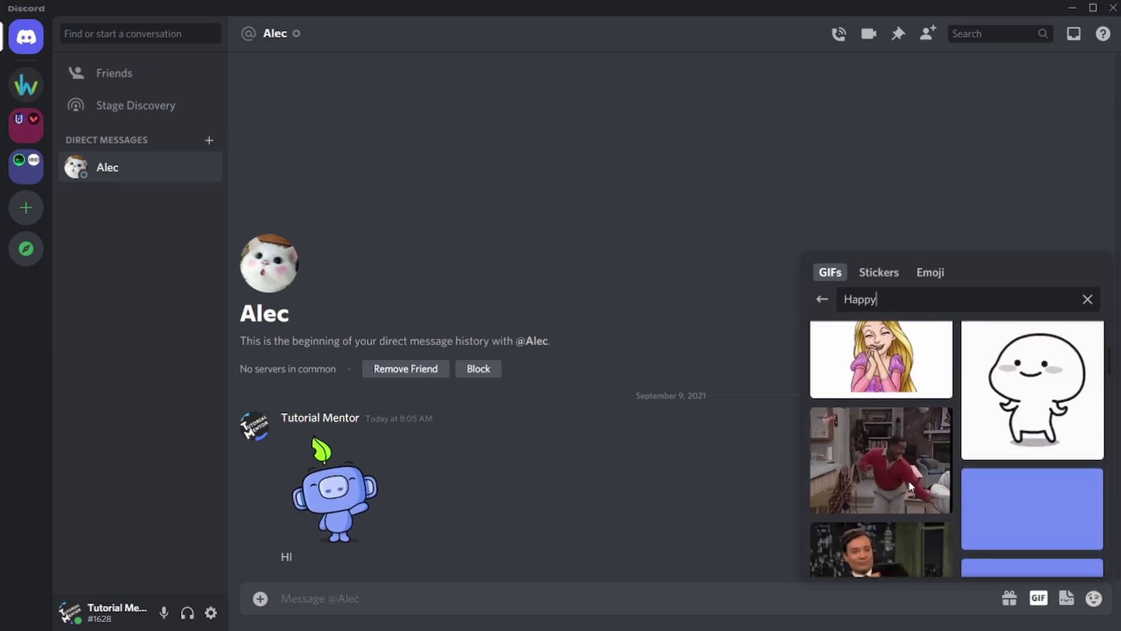
{"action": "scroll", "coordinate": [910, 485], "scroll_direction": "up", "scroll_amount": 3}
{"action": "scroll", "coordinate": [909, 486], "scroll_direction": "up", "scroll_amount": 2}
{"action": "scroll", "coordinate": [910, 485], "scroll_direction": "down", "scroll_amount": 5}
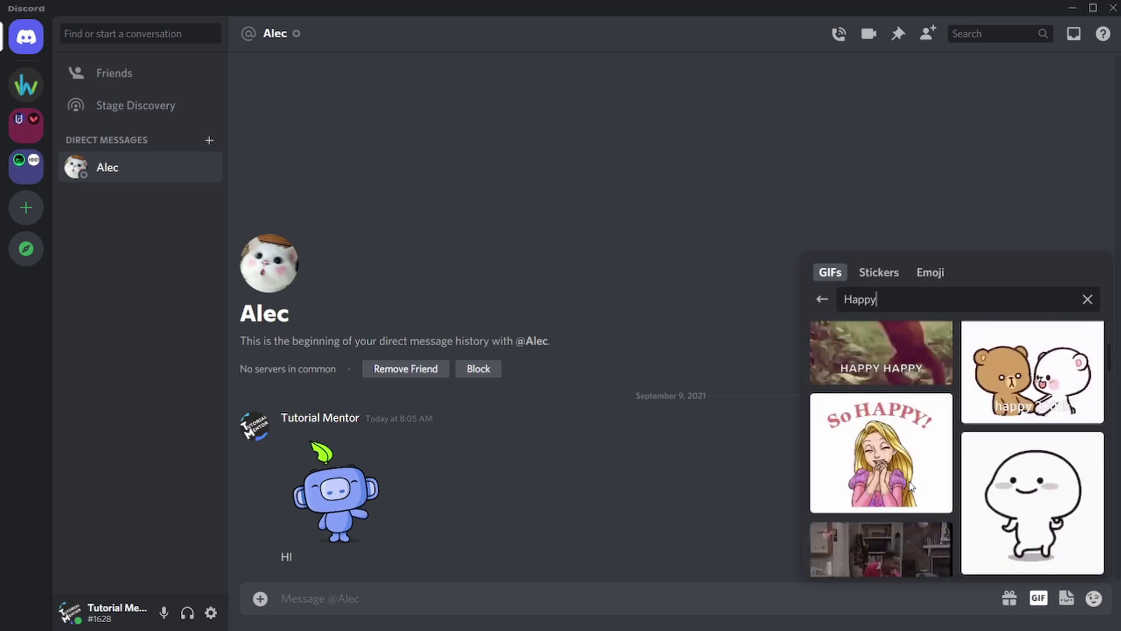
{"action": "left_click", "coordinate": [1045, 420]}
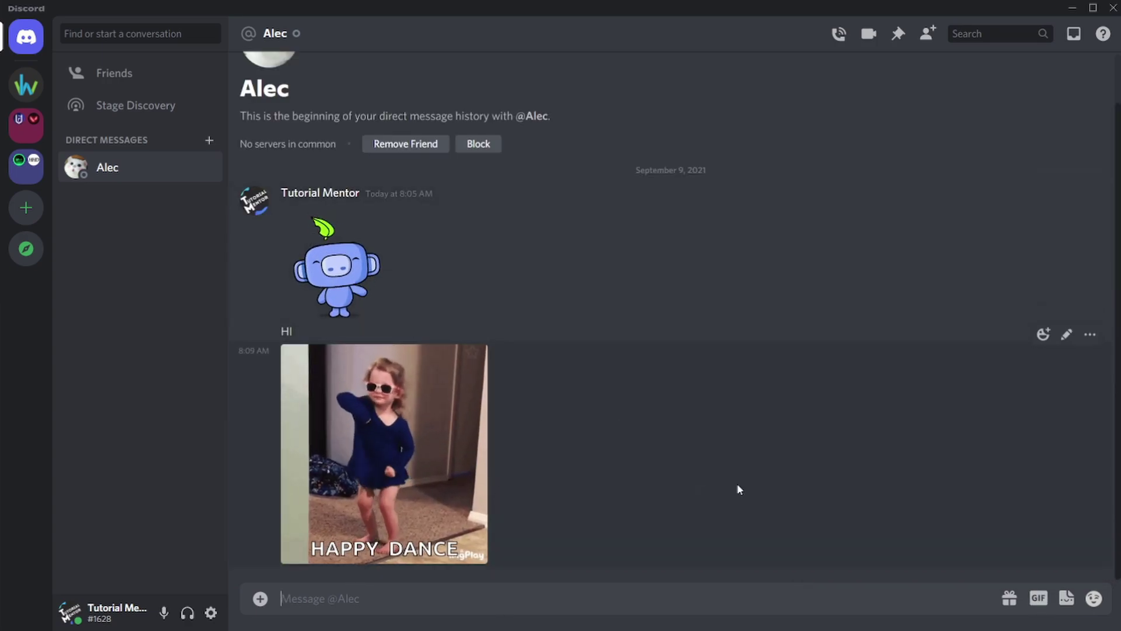
Browse the GIF categories for the conversation and close the GIF picker without sending another one.
{"action": "left_click", "coordinate": [1043, 607]}
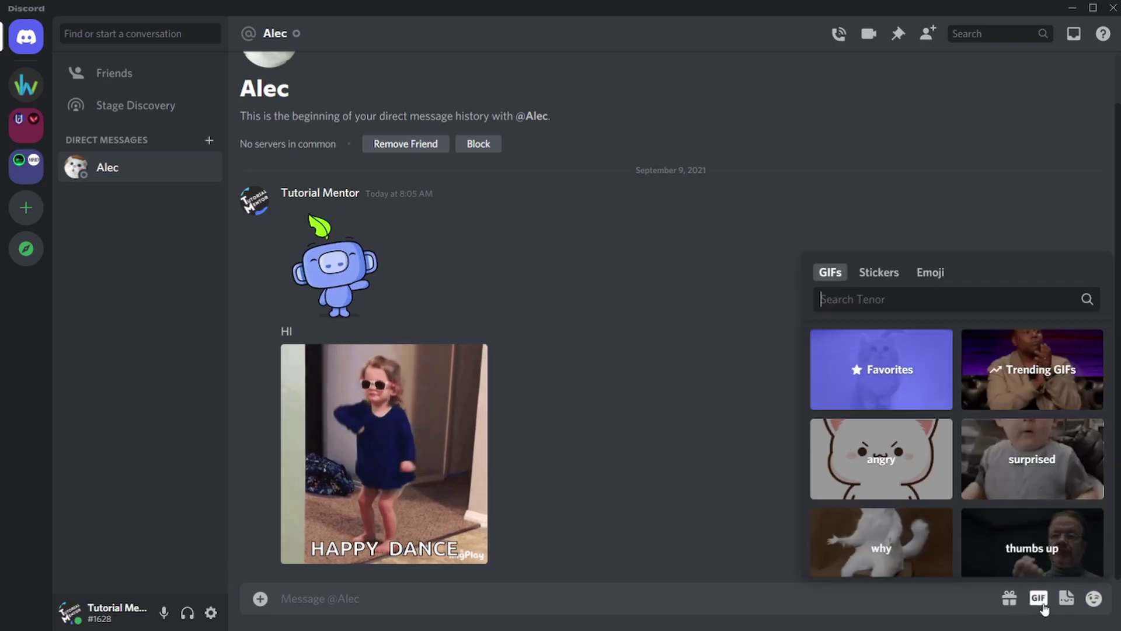
{"action": "left_click", "coordinate": [1043, 608]}
{"action": "left_click", "coordinate": [1040, 598]}
{"action": "scroll", "coordinate": [1007, 542], "scroll_direction": "down", "scroll_amount": 10}
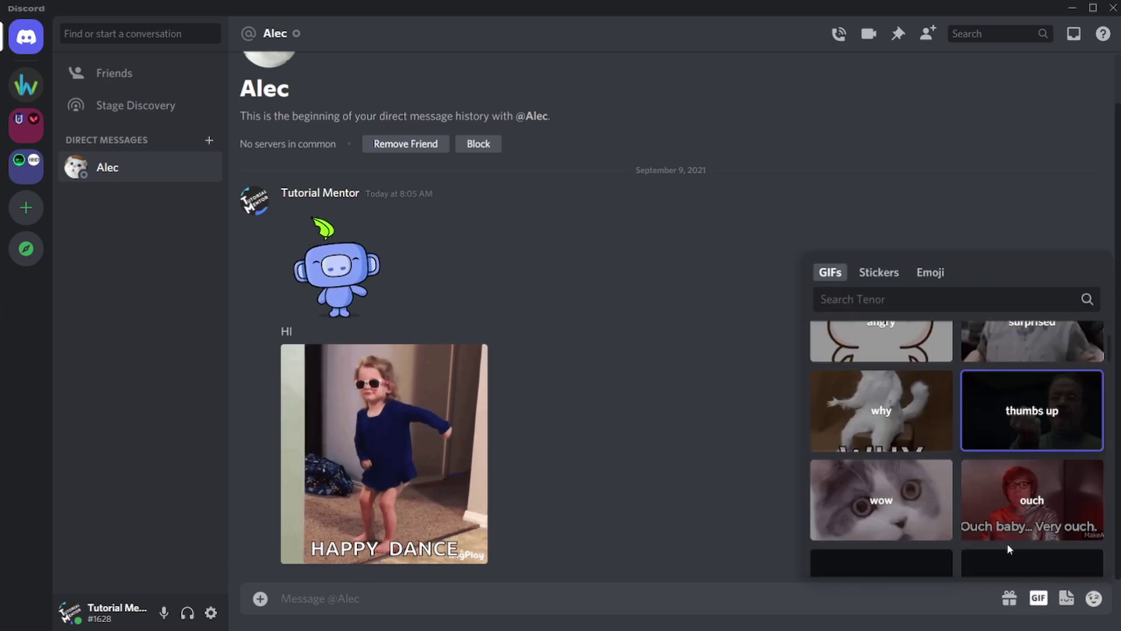
{"action": "scroll", "coordinate": [963, 537], "scroll_direction": "up", "scroll_amount": 10}
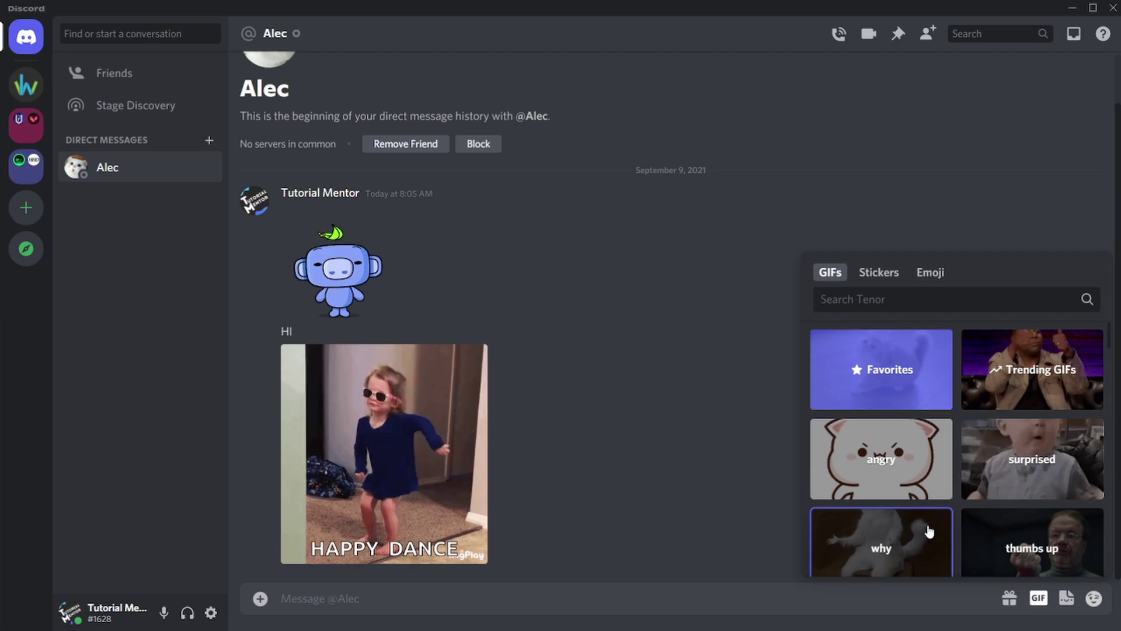
{"action": "scroll", "coordinate": [927, 525], "scroll_direction": "down", "scroll_amount": 2}
{"action": "scroll", "coordinate": [927, 524], "scroll_direction": "up", "scroll_amount": 2}
{"action": "left_click", "coordinate": [635, 470]}
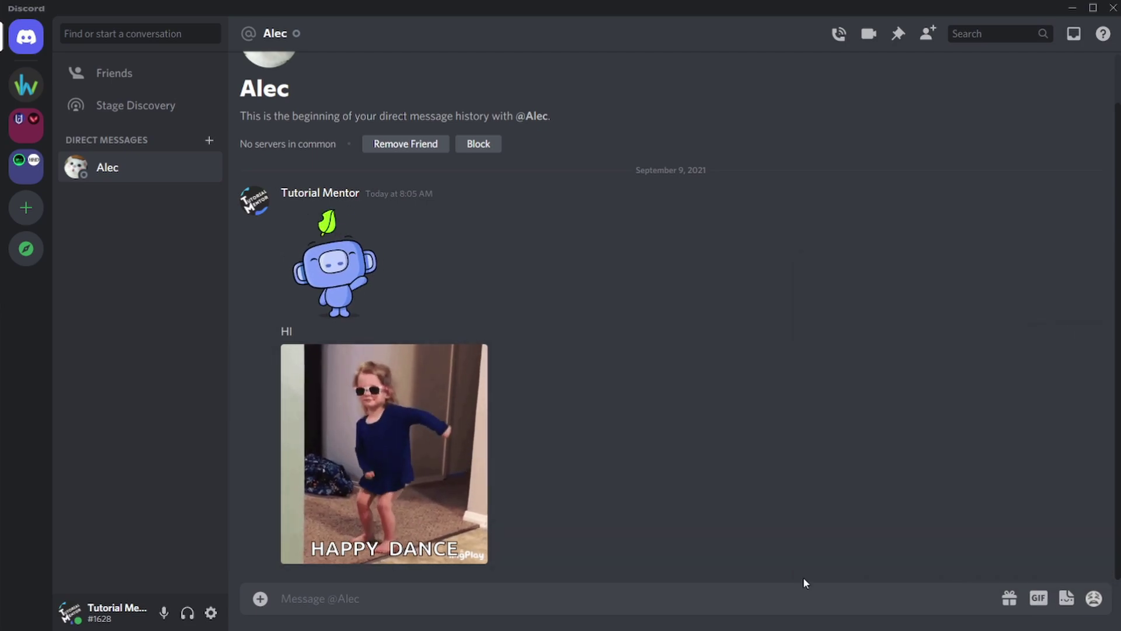
Browse the available stickers for the conversation, including the Homework Help and VALORANT server sets.
{"action": "left_click", "coordinate": [1065, 606]}
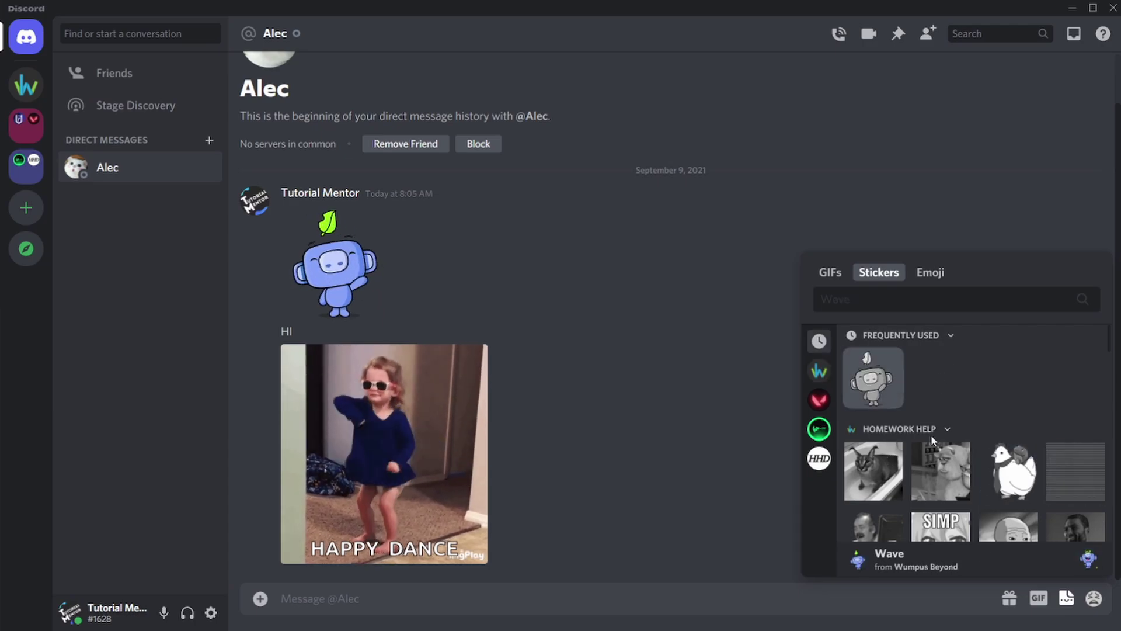
{"action": "scroll", "coordinate": [931, 434], "scroll_direction": "down", "scroll_amount": 4}
{"action": "scroll", "coordinate": [933, 442], "scroll_direction": "down", "scroll_amount": 1}
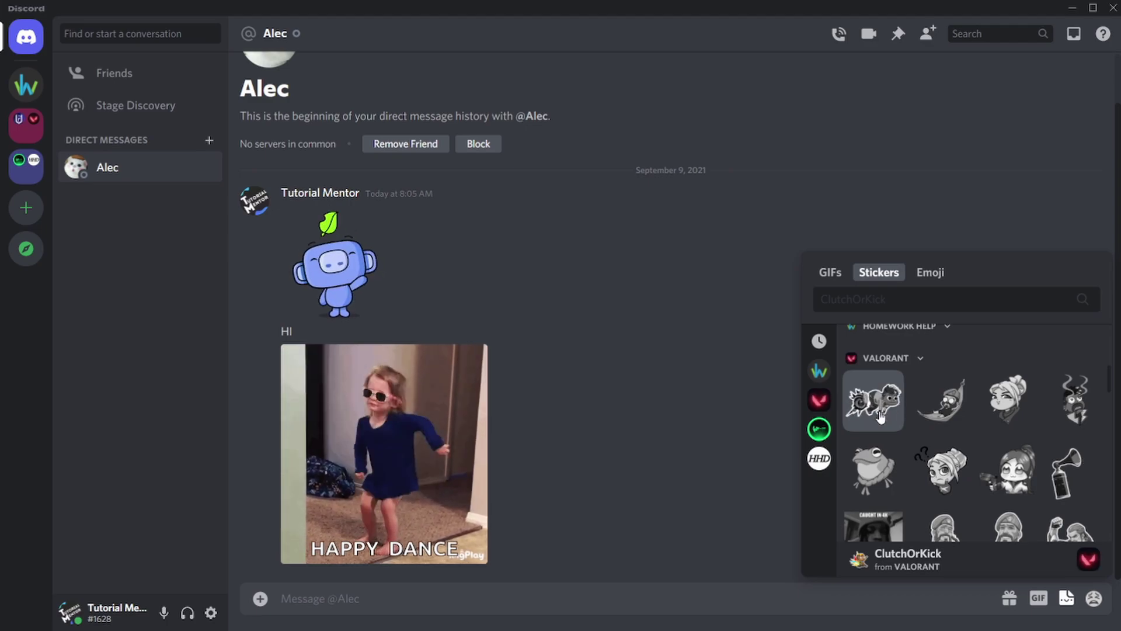
{"action": "scroll", "coordinate": [940, 452], "scroll_direction": "up", "scroll_amount": 5}
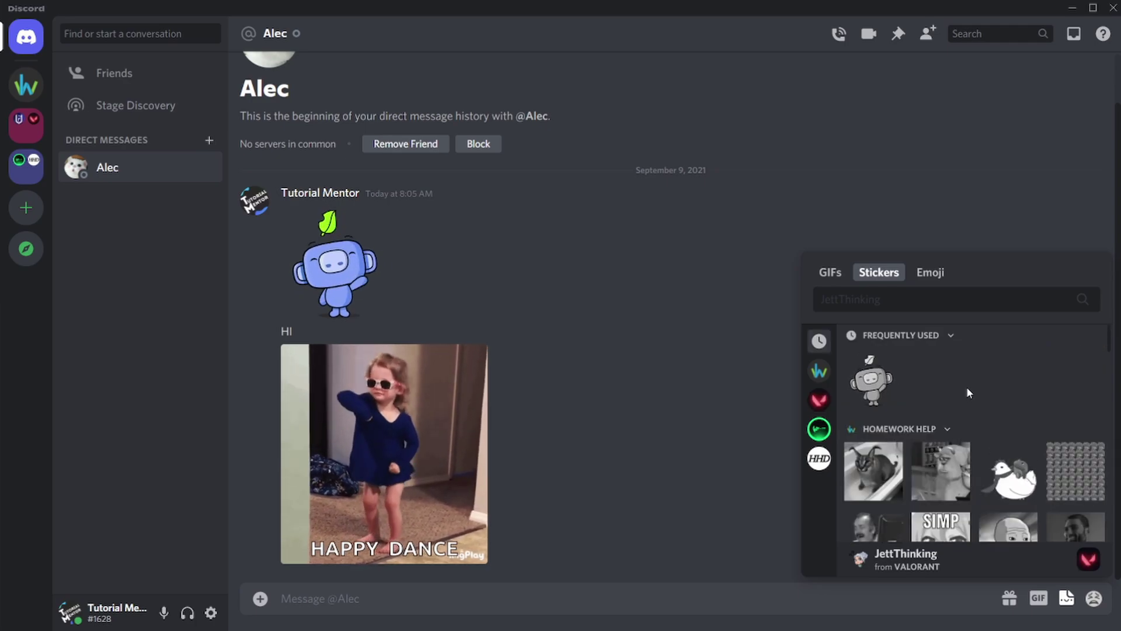
Close the sticker picker and browse the emoji categories for the direct message, including Nature, Food, Travel and the Homework Help server set.
{"action": "left_click", "coordinate": [729, 453]}
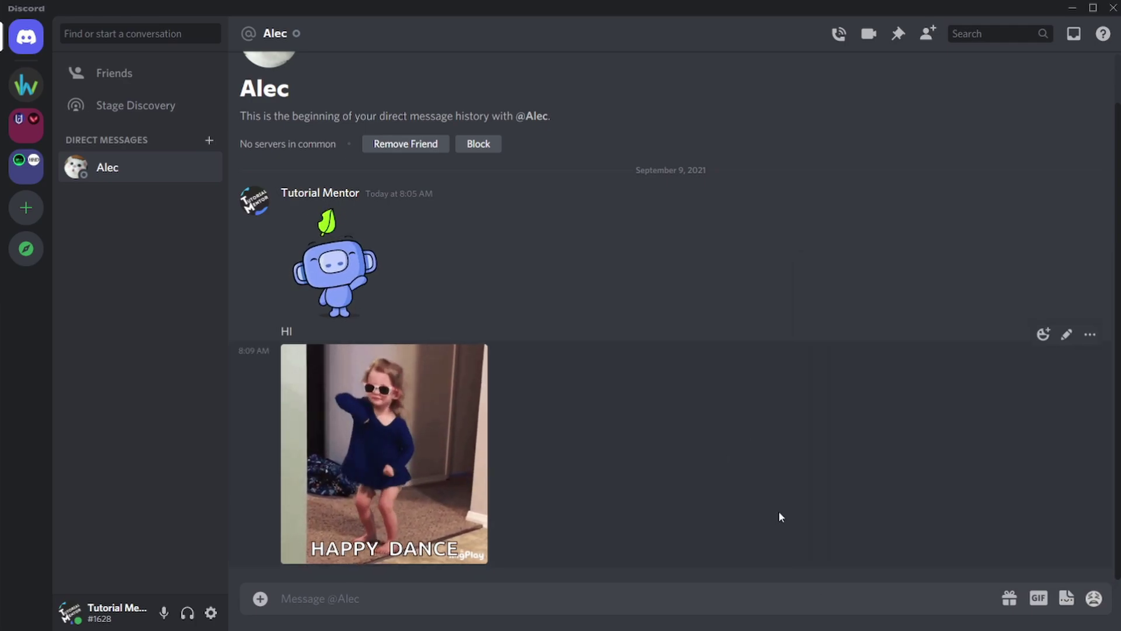
{"action": "left_click", "coordinate": [1093, 602]}
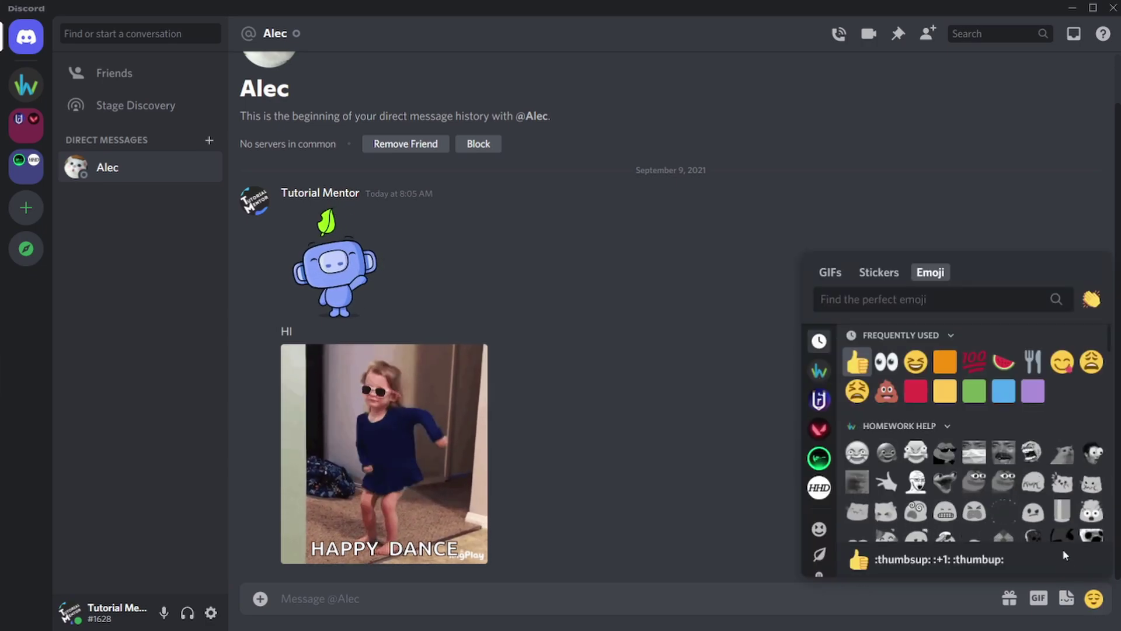
{"action": "scroll", "coordinate": [943, 405], "scroll_direction": "down", "scroll_amount": 5}
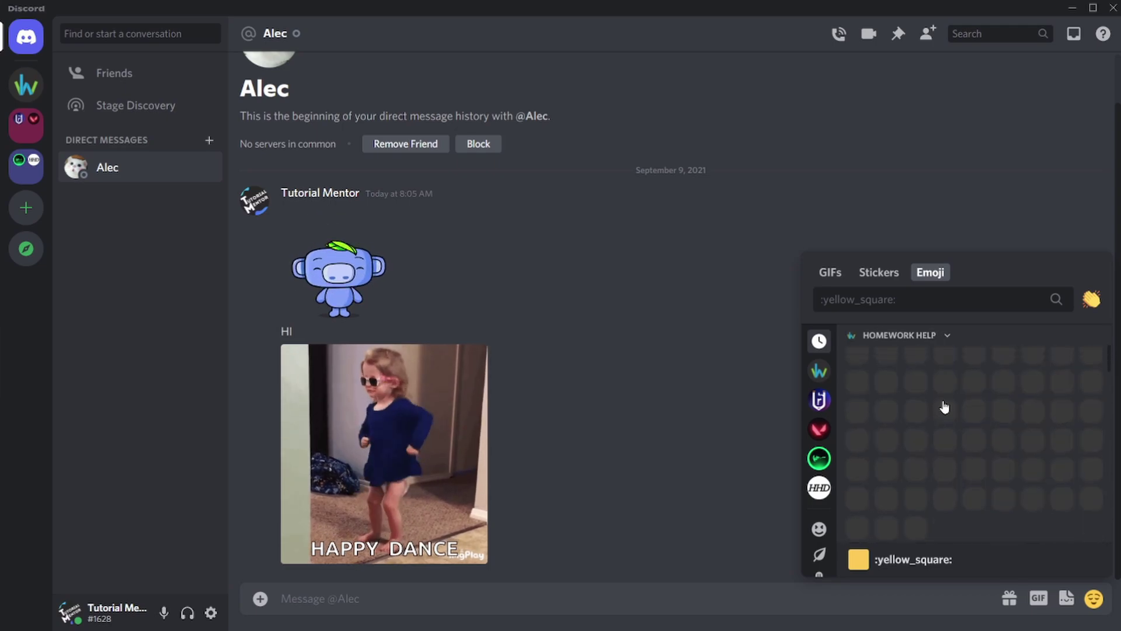
{"action": "left_click", "coordinate": [817, 540]}
{"action": "left_click", "coordinate": [819, 554]}
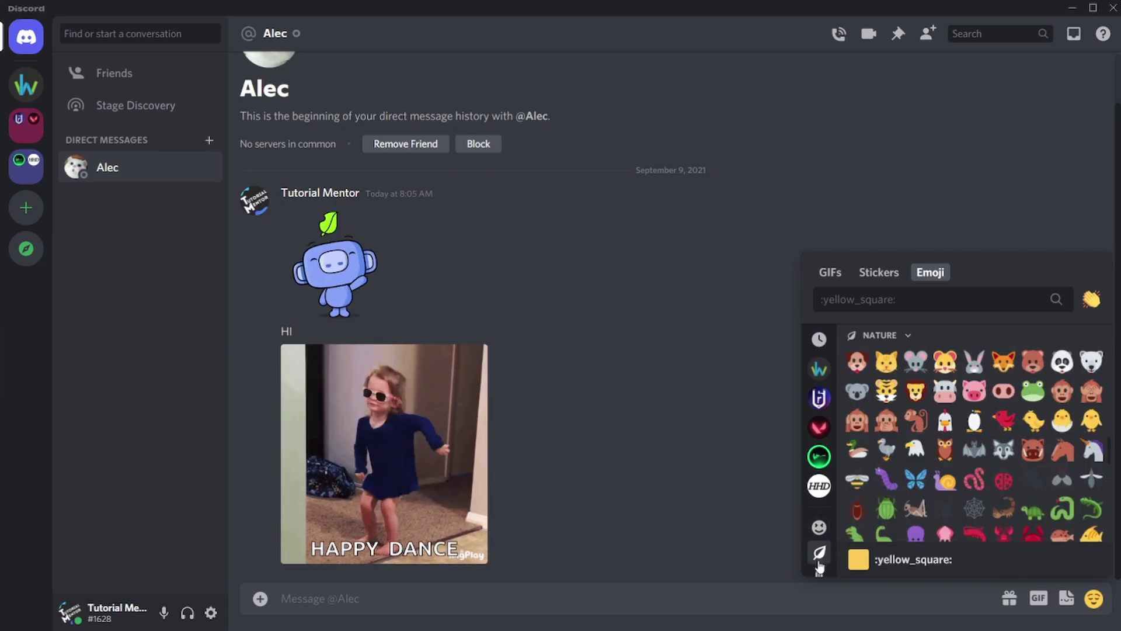
{"action": "left_click", "coordinate": [819, 433]}
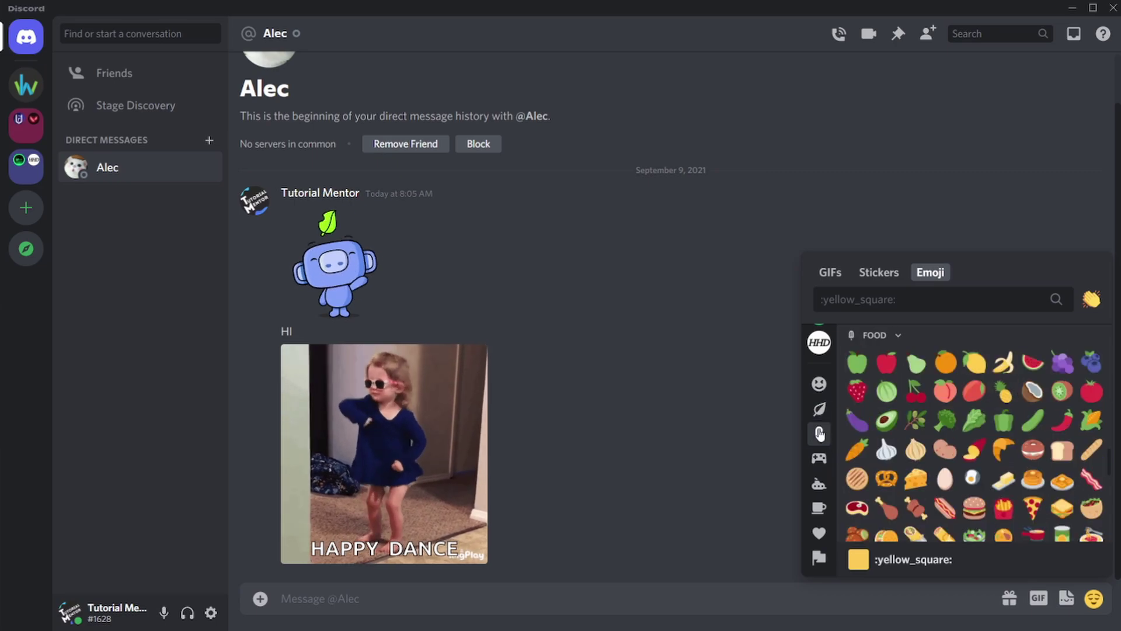
{"action": "left_click", "coordinate": [819, 456]}
{"action": "left_click", "coordinate": [819, 482]}
{"action": "scroll", "coordinate": [819, 461], "scroll_direction": "up", "scroll_amount": 3}
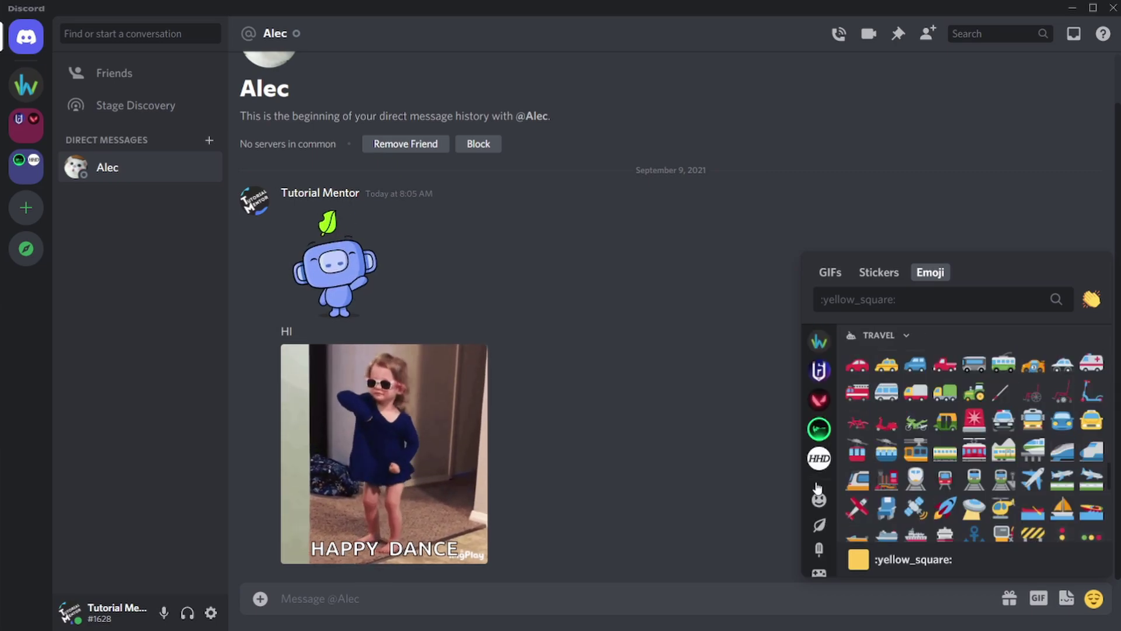
{"action": "left_click", "coordinate": [819, 370]}
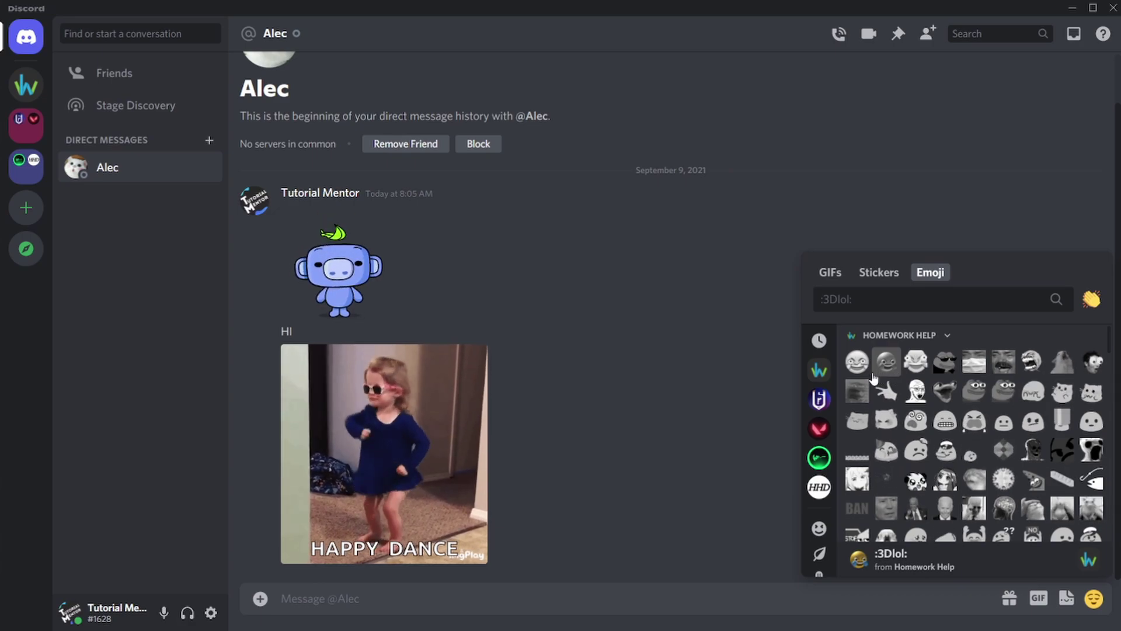
{"action": "left_click", "coordinate": [741, 374]}
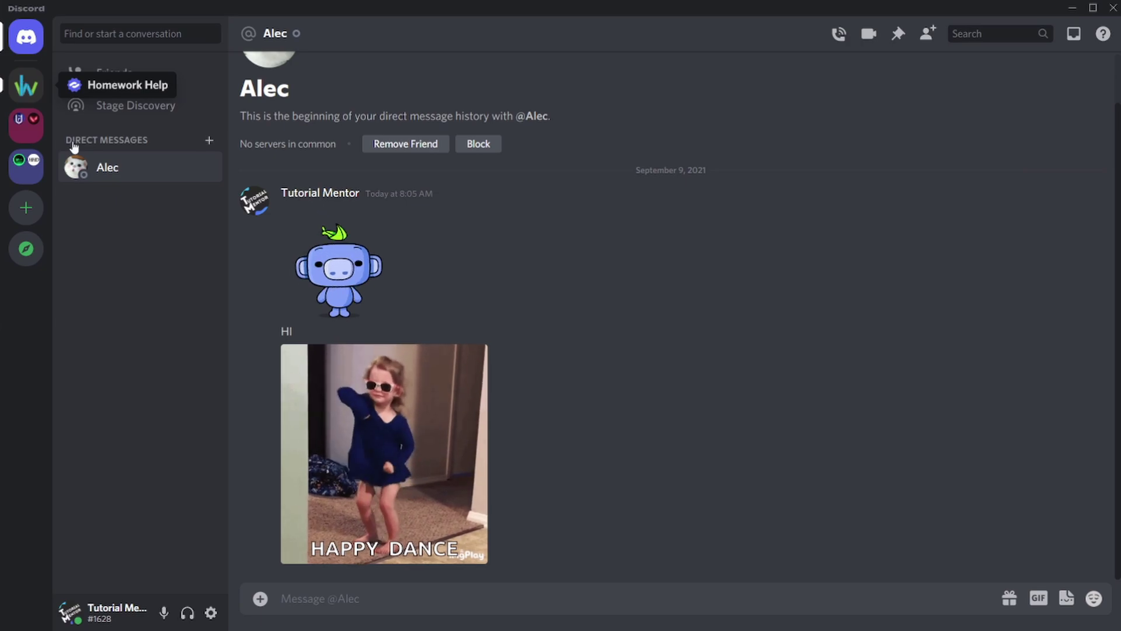
Go to the gameplay channel of the VALORANT server and view its latest messages.
{"action": "left_click", "coordinate": [25, 86]}
{"action": "left_click", "coordinate": [36, 138]}
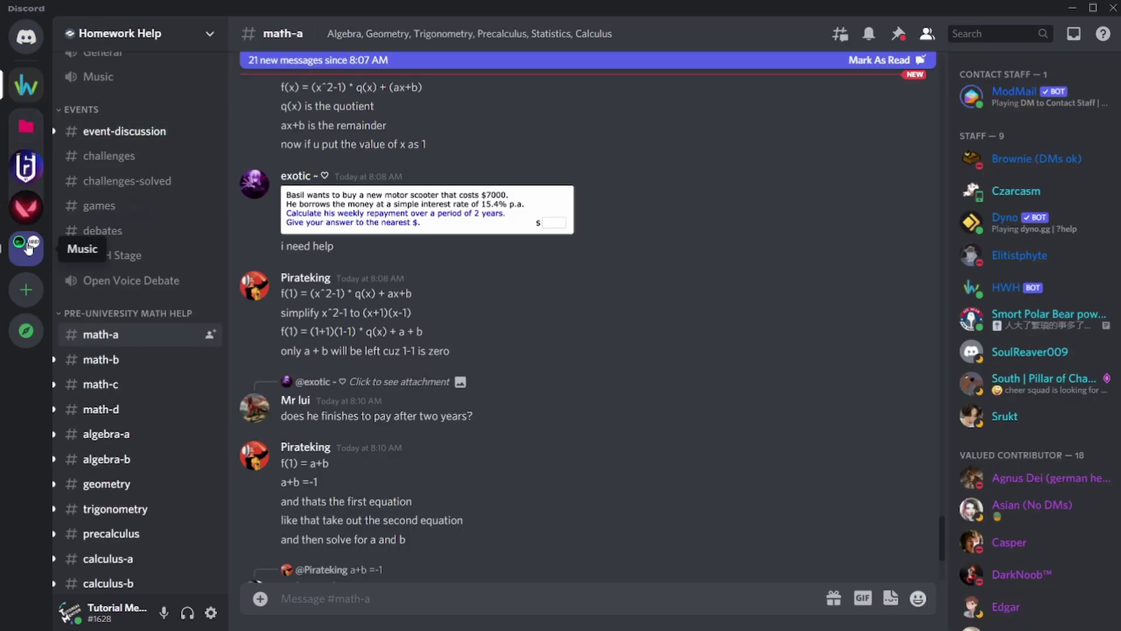
{"action": "left_click", "coordinate": [27, 209]}
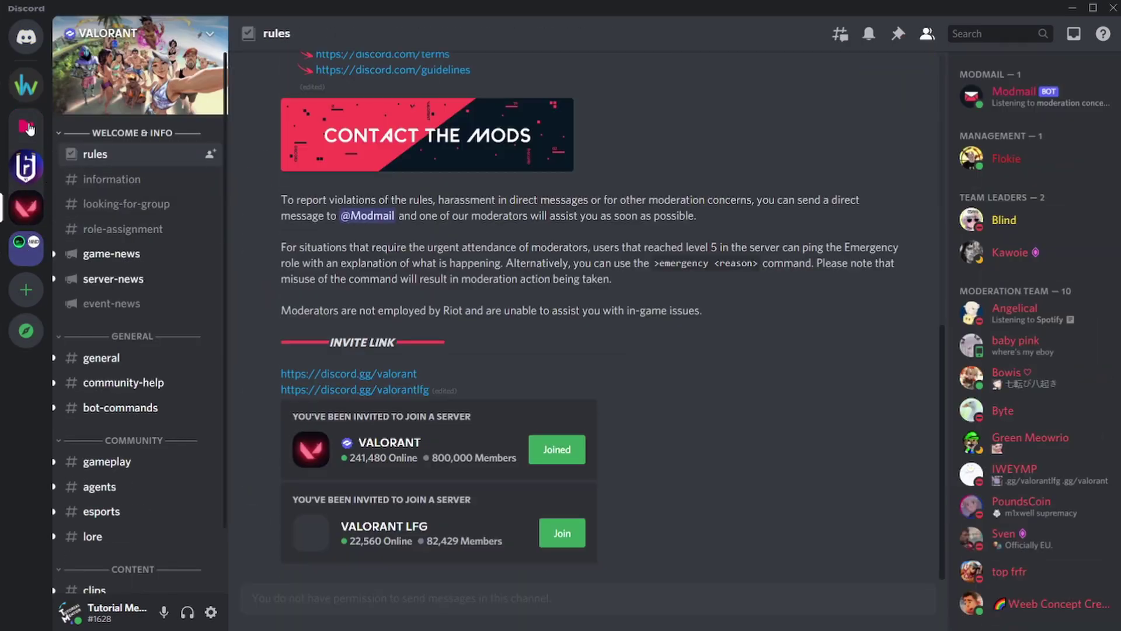
{"action": "left_click", "coordinate": [29, 129]}
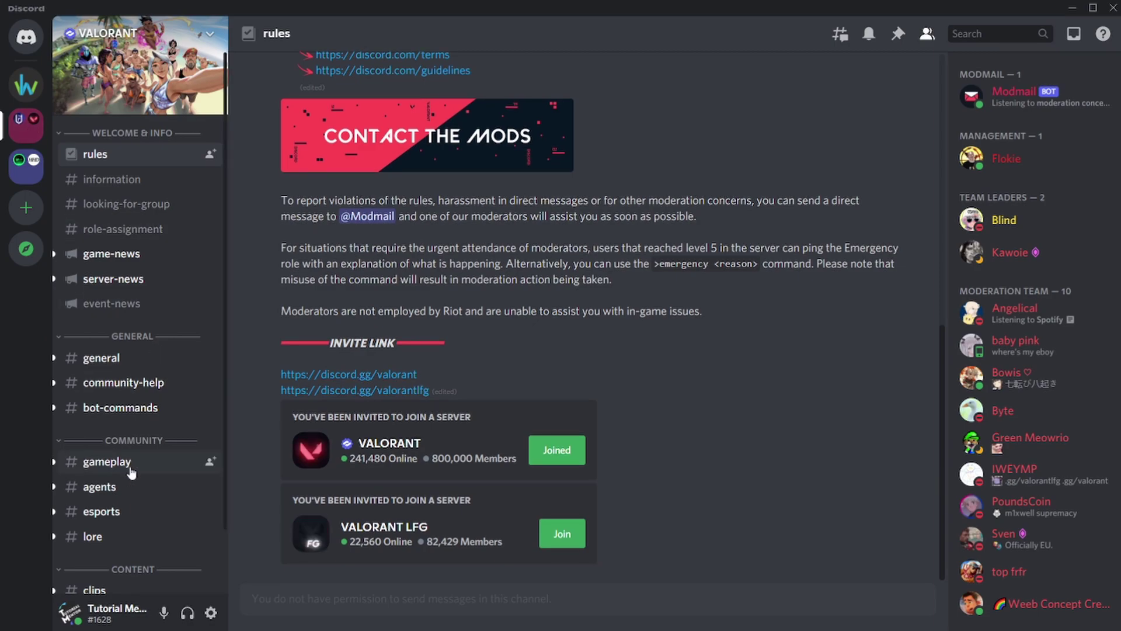
{"action": "left_click", "coordinate": [106, 462]}
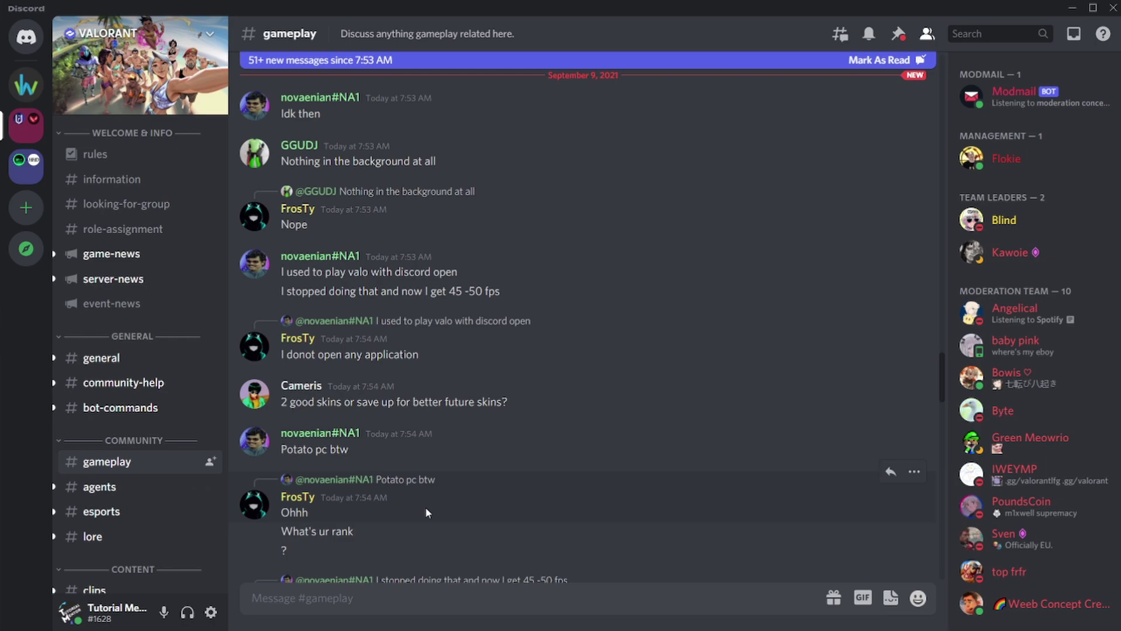
{"action": "scroll", "coordinate": [425, 506], "scroll_direction": "down", "scroll_amount": 10}
{"action": "scroll", "coordinate": [503, 401], "scroll_direction": "down", "scroll_amount": 10}
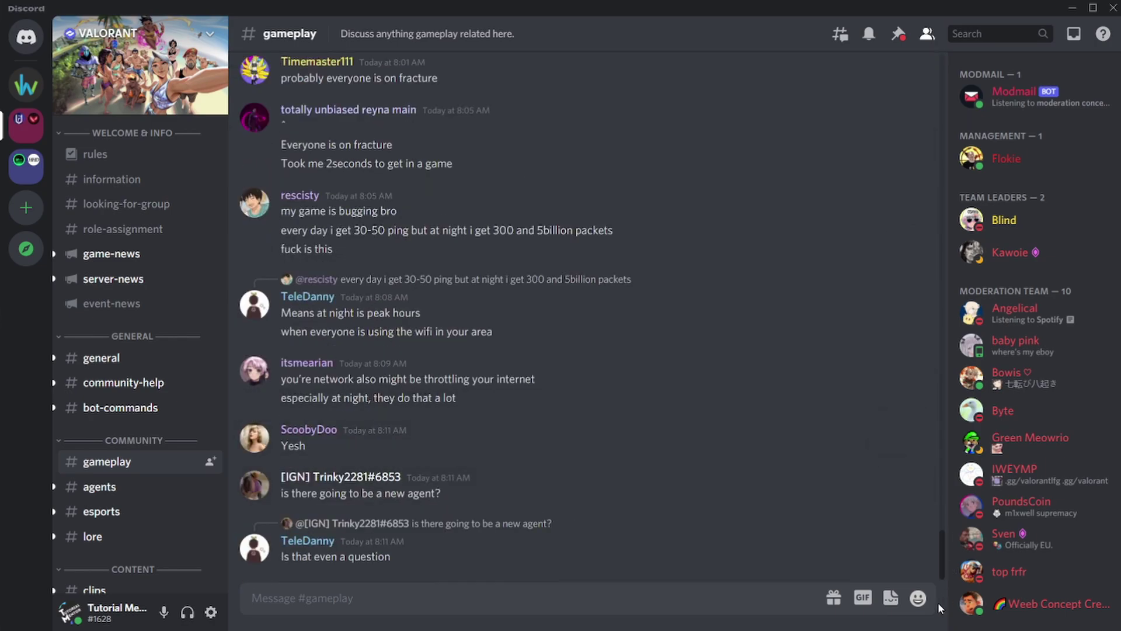
Browse the VALORANT server's custom emojis and send the :VALORANT: emoji in the gameplay channel.
{"action": "left_click", "coordinate": [917, 605]}
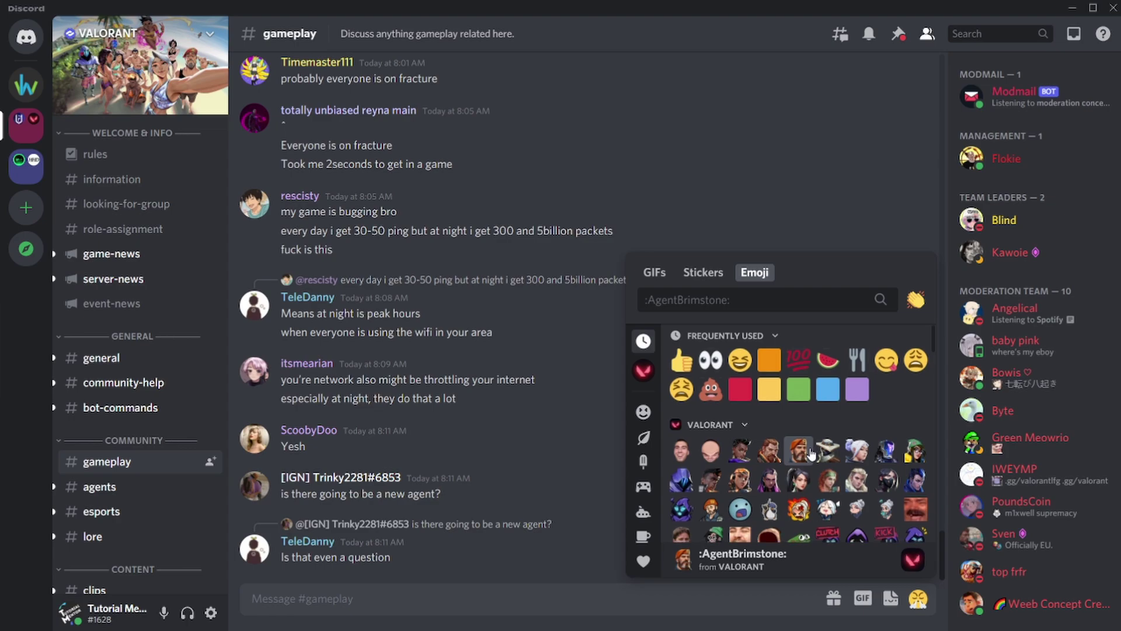
{"action": "scroll", "coordinate": [812, 454], "scroll_direction": "down", "scroll_amount": 2}
{"action": "scroll", "coordinate": [812, 454], "scroll_direction": "down", "scroll_amount": 1}
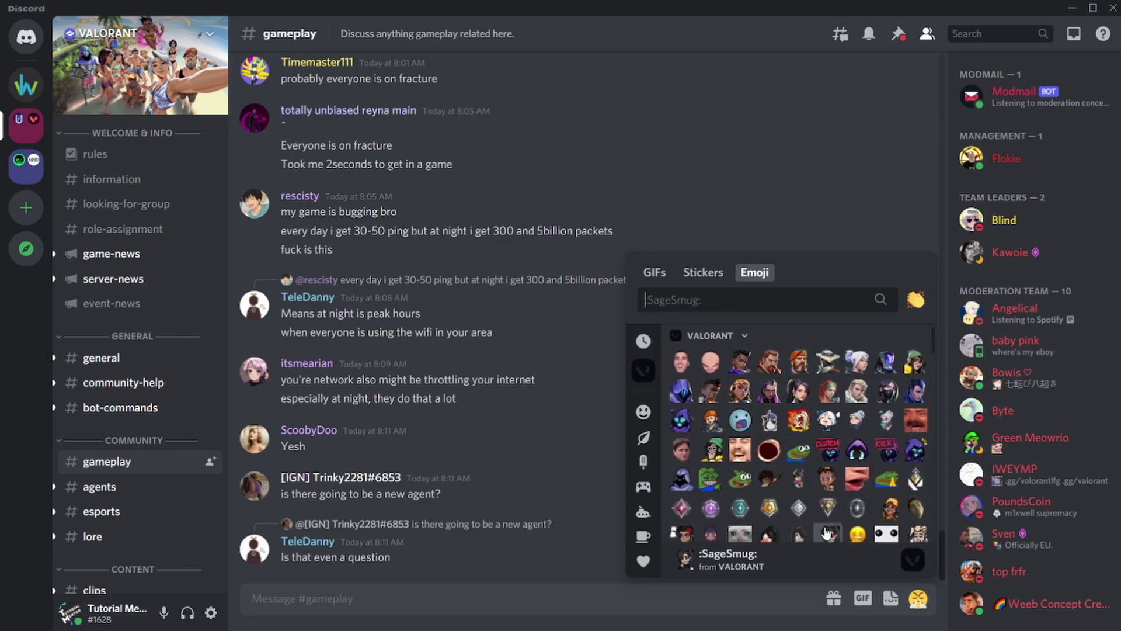
{"action": "scroll", "coordinate": [765, 509], "scroll_direction": "down", "scroll_amount": 3}
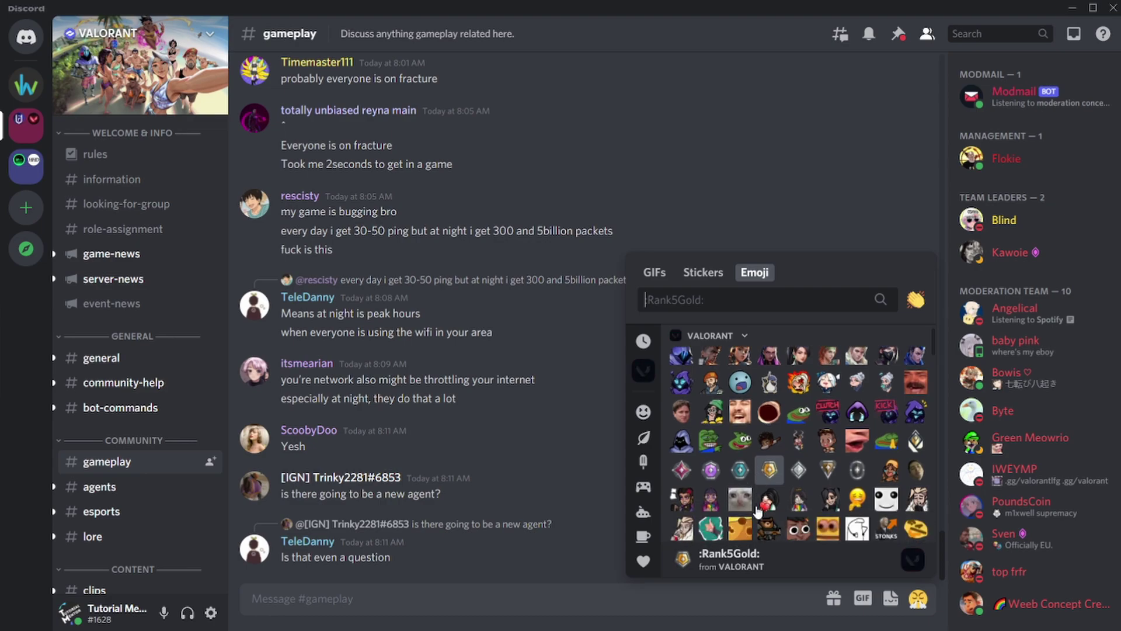
{"action": "scroll", "coordinate": [757, 512], "scroll_direction": "up", "scroll_amount": 1}
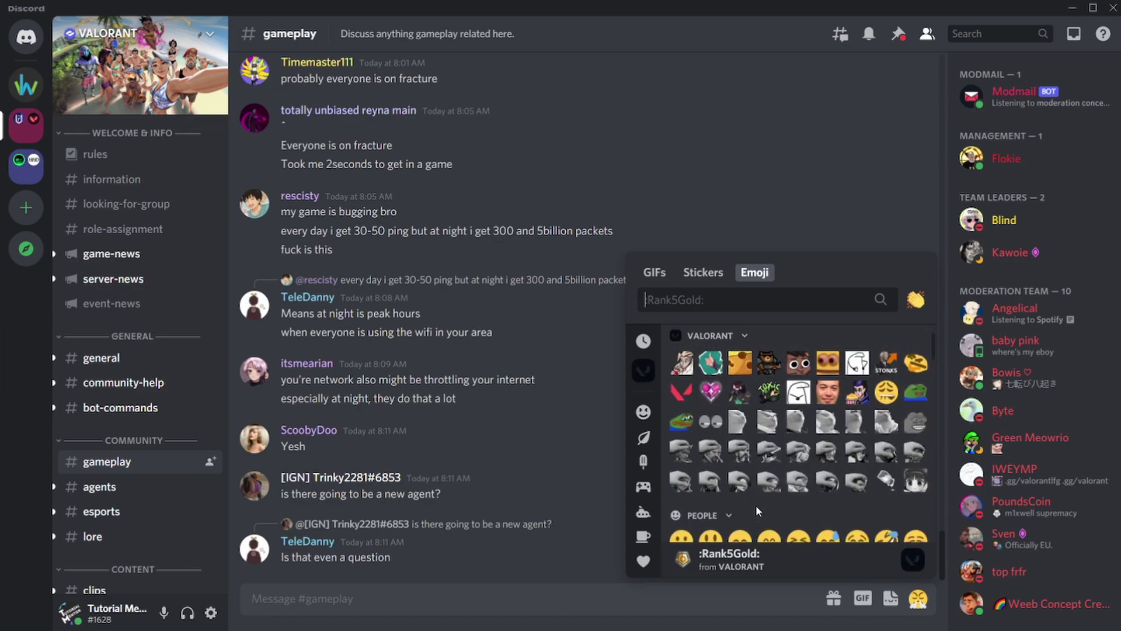
{"action": "scroll", "coordinate": [759, 497], "scroll_direction": "up", "scroll_amount": 3}
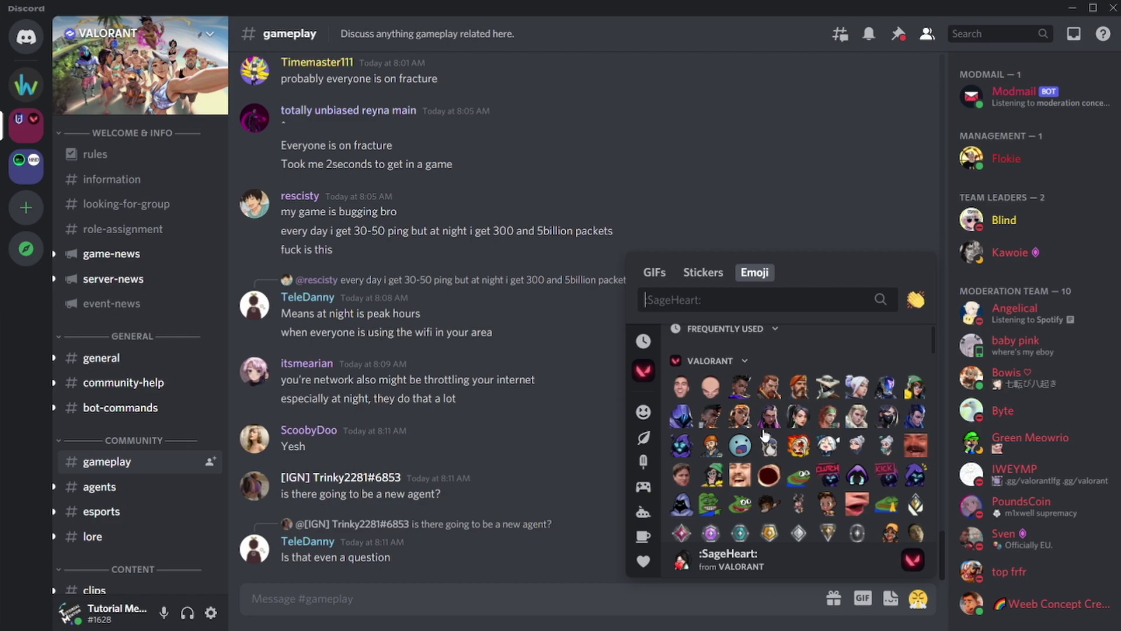
{"action": "scroll", "coordinate": [846, 478], "scroll_direction": "down", "scroll_amount": 2}
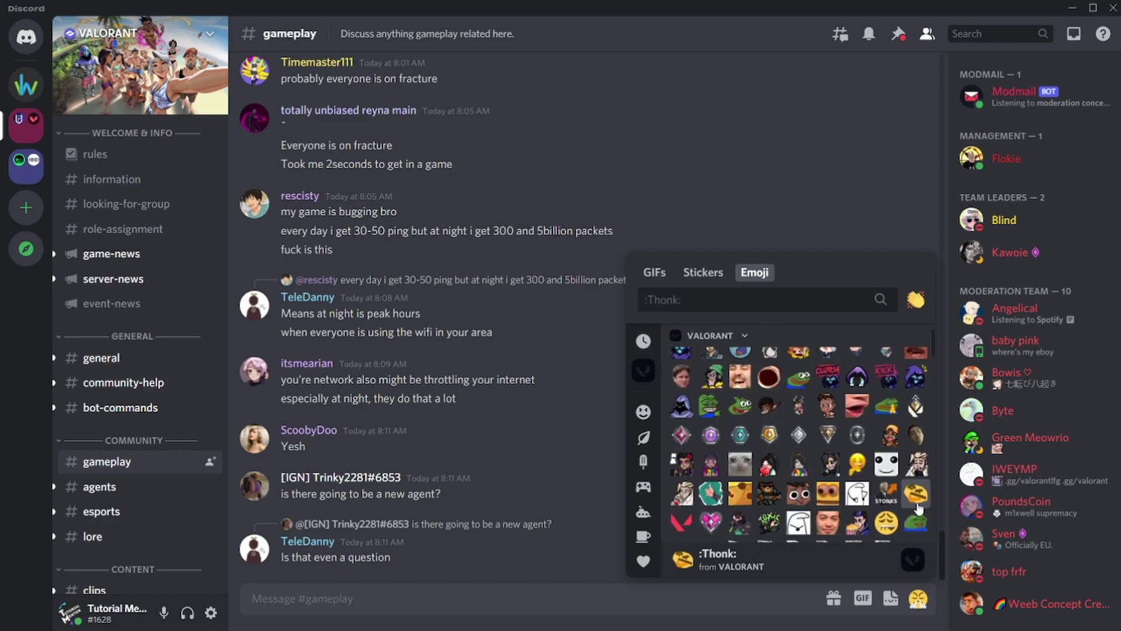
{"action": "left_click", "coordinate": [682, 523]}
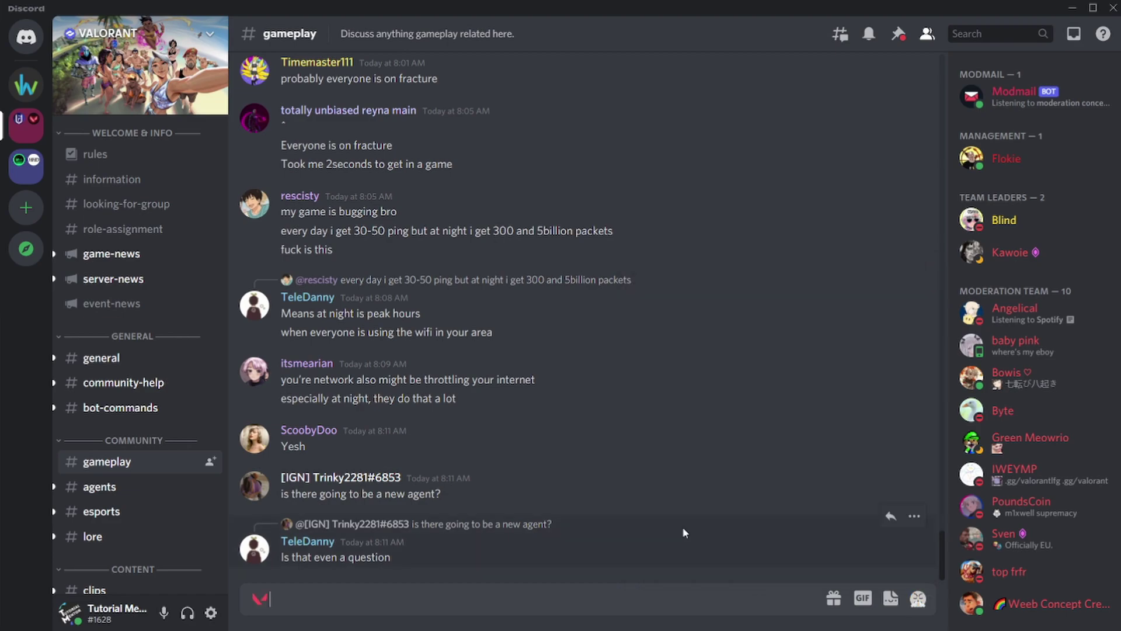
{"action": "key", "text": "Return"}
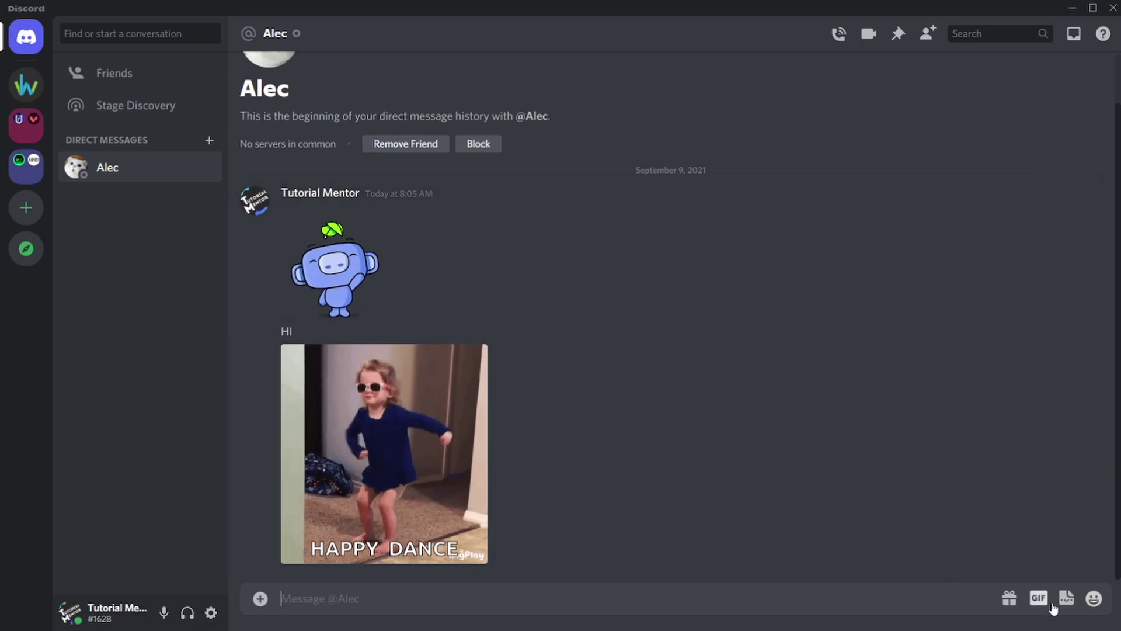
Try to use the :VALORANT: server emoji in the direct message, and dismiss the Nitro offer.
{"action": "left_click", "coordinate": [1094, 598]}
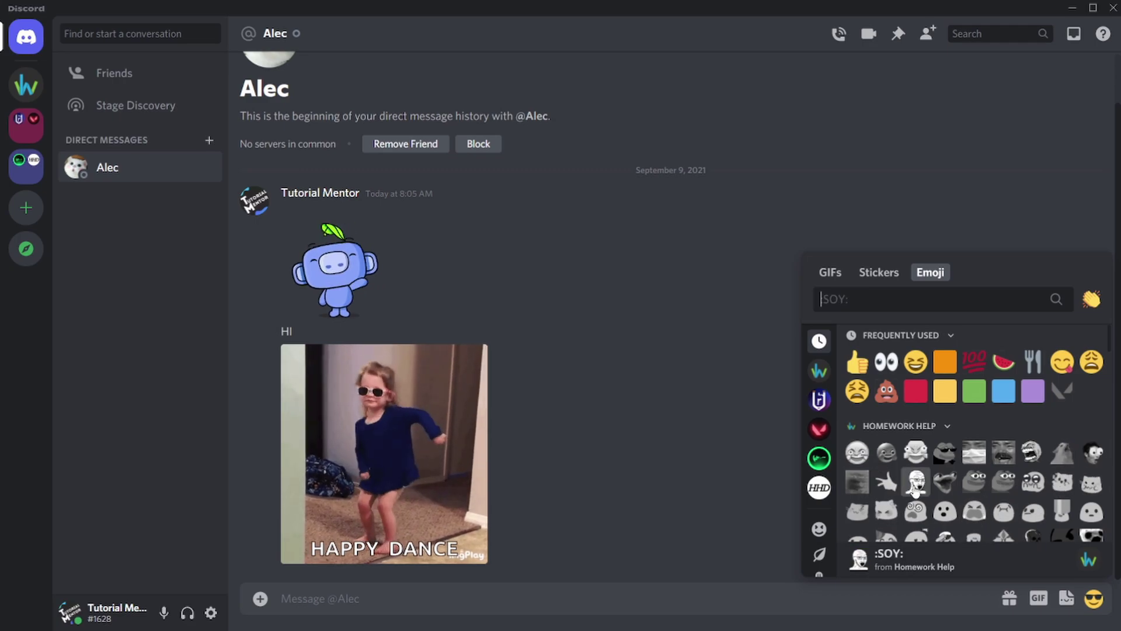
{"action": "left_click", "coordinate": [819, 429]}
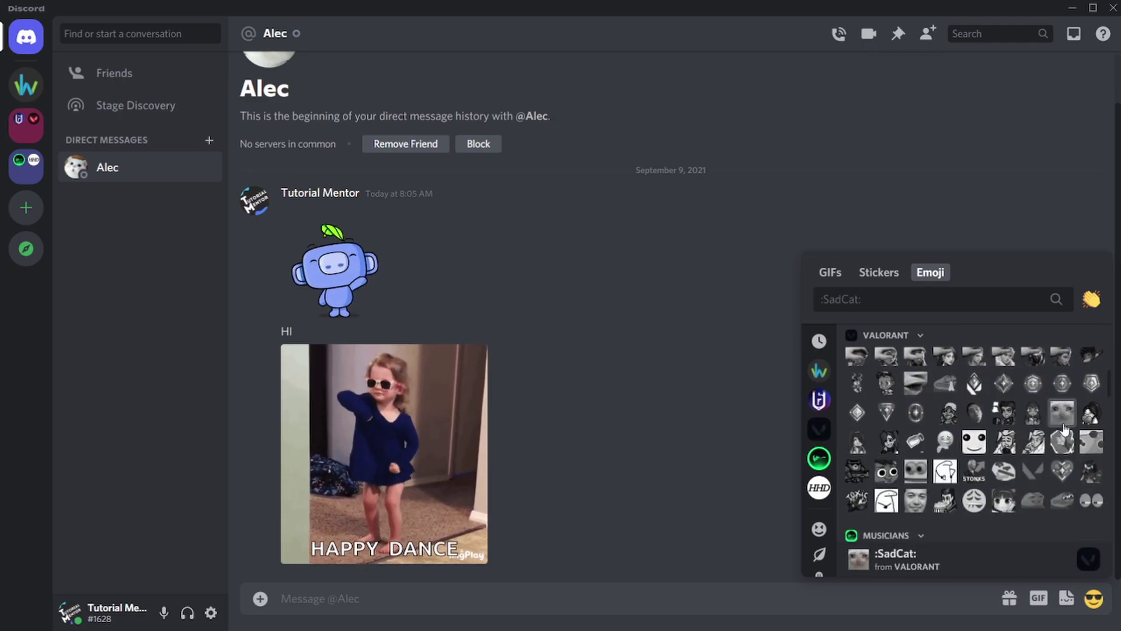
{"action": "left_click", "coordinate": [1033, 471]}
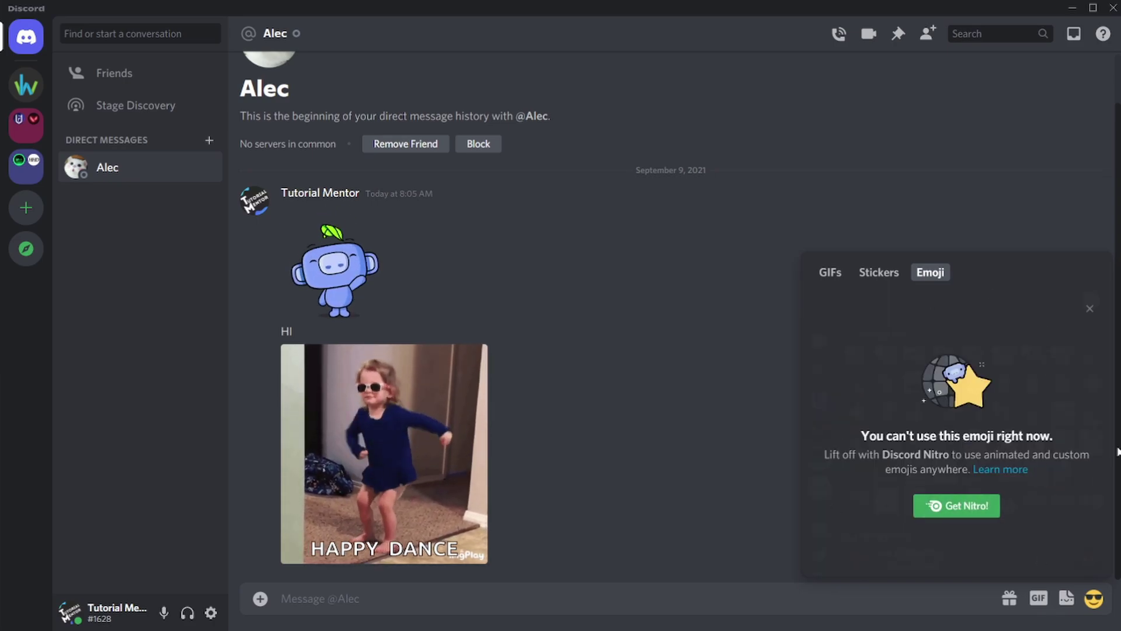
{"action": "left_click", "coordinate": [1090, 309]}
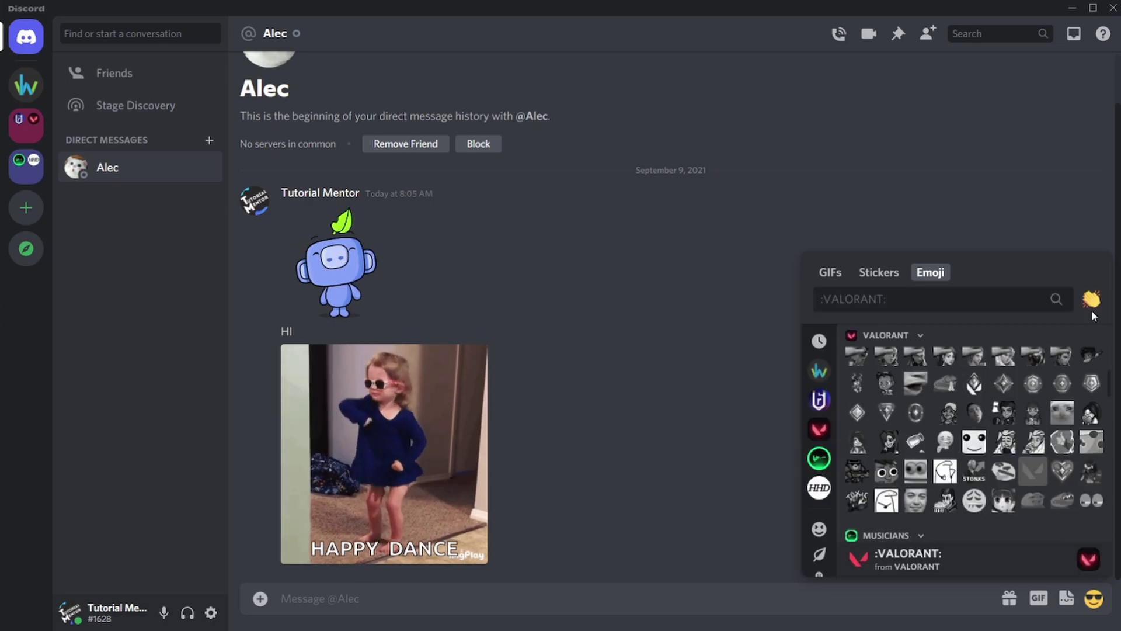
Browse the standard emojis from the People category through to Objects, and close the emoji picker without choosing one.
{"action": "left_click", "coordinate": [819, 528]}
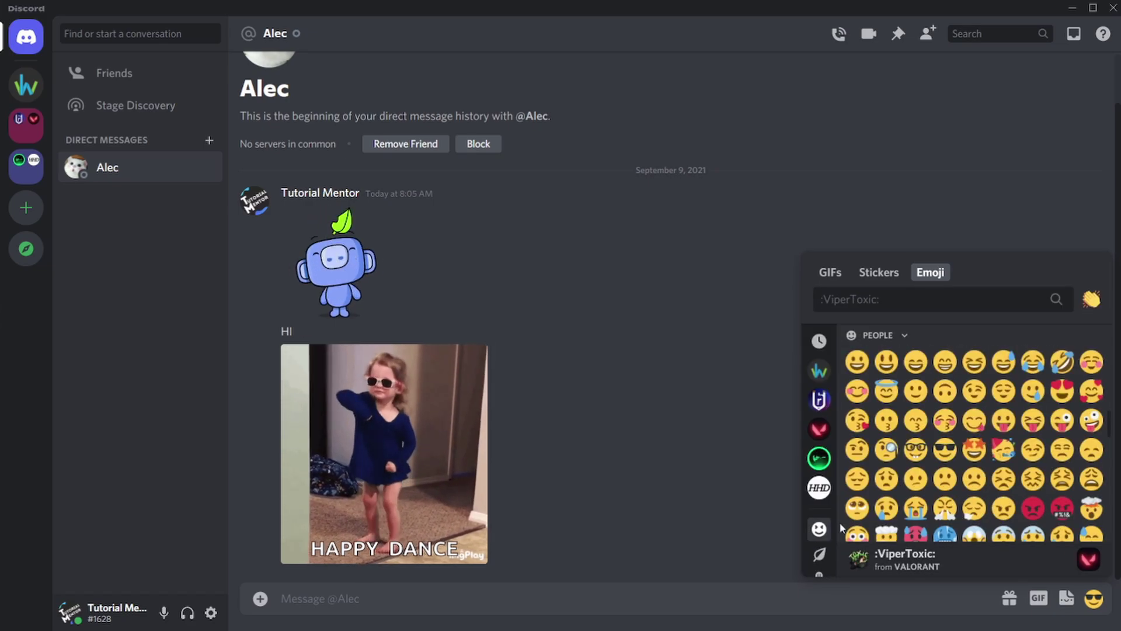
{"action": "scroll", "coordinate": [972, 483], "scroll_direction": "down", "scroll_amount": 2}
{"action": "scroll", "coordinate": [972, 483], "scroll_direction": "down", "scroll_amount": 15}
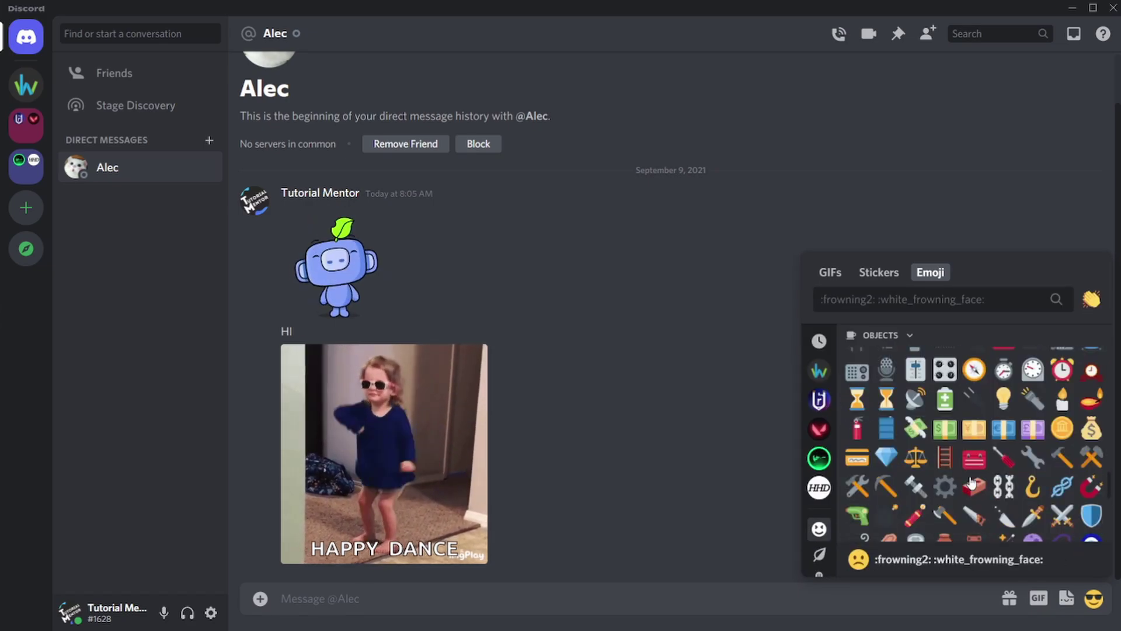
{"action": "left_click", "coordinate": [749, 486]}
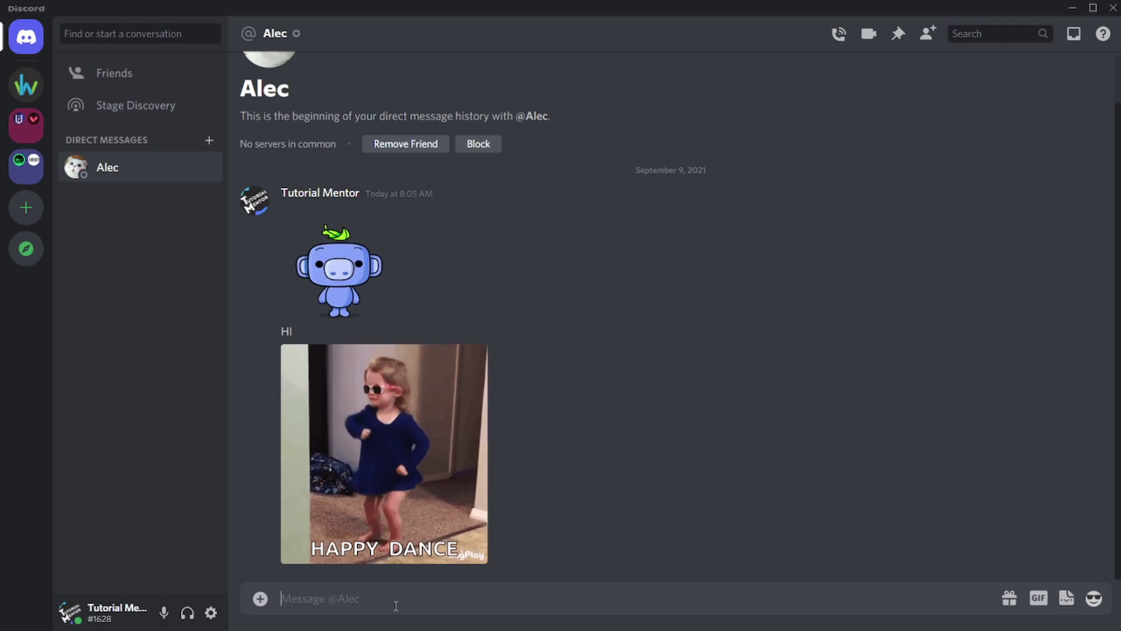
Fill the direct message with four copies of the "Lorem Ipsum is simply dummy text" paragraph to exceed the character limit.
{"action": "type", "text": "Lorem Ipsum is simply dummy text of the printing and typesetting industry. Lorem Ipsum has been the industry's standard dummy text ever since the 1500s, when an unknown printer took a galley of type and scrambled it to make a type specimen book. It has survived not only five centuries, but also the leap into electronic typesetting, remaining essentially unchanged. It was popularised in the 1960s with the release of Letraset sheets containing Lorem Ipsum passages, and more recently with desktop publishing software like Aldus PageMaker including versions of Lorem Ipsum."}
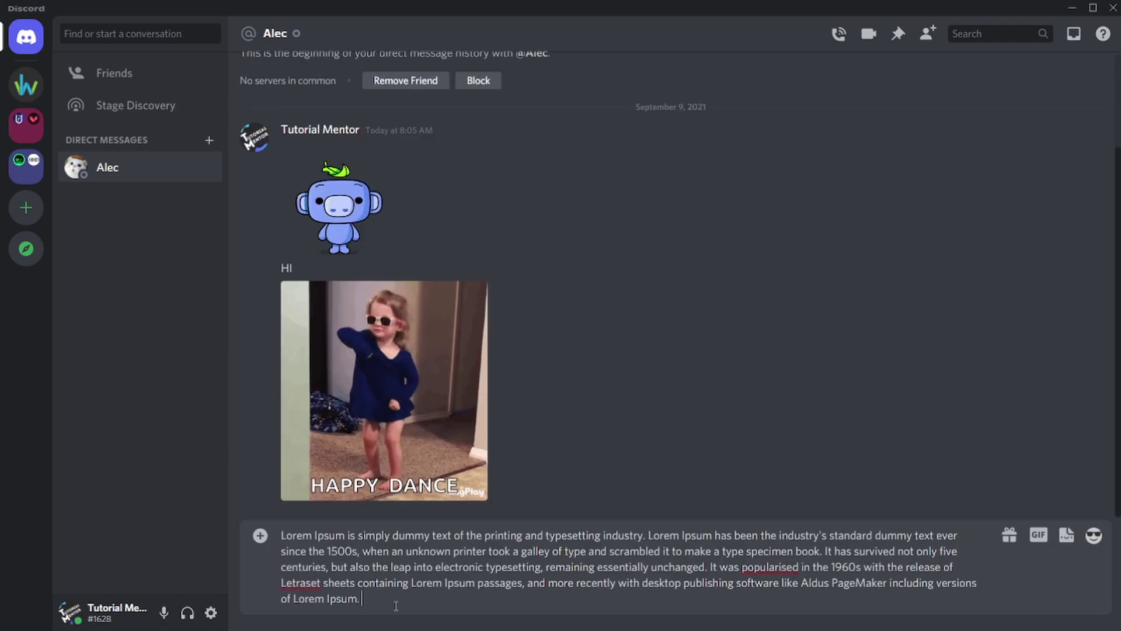
{"action": "type", "text": "Lorem Ipsum is simply dummy text of the printing and typesetting industry. Lorem Ipsum has been the industry's standard dummy text ever since the 1500s, when an unknown printer took a galley of type and scrambled it to make a type specimen book. It has survived not only five centuries, but also the leap into electronic typesetting, remaining essentially unchanged. It was popularised in the 1960s with the release of Letraset sheets containing Lorem Ipsum passages, and more recently with desktop publishing software like Aldus PageMaker including versions of Lorem Ipsum."}
{"action": "type", "text": "Lorem Ipsum is simply dummy text of the printing and typesetting industry. Lorem Ipsum has been the industry's standard dummy text ever since the 1500s, when an unknown printer took a galley of type and scrambled it to make a type specimen book. It has survived not only five centuries, but also the leap into electronic typesetting, remaining essentially unchanged. It was popularised in the 1960s with the release of Letraset sheets containing Lorem Ipsum passages, and more recently with desktop publishing software like Aldus PageMaker including versions of Lorem Ipsum."}
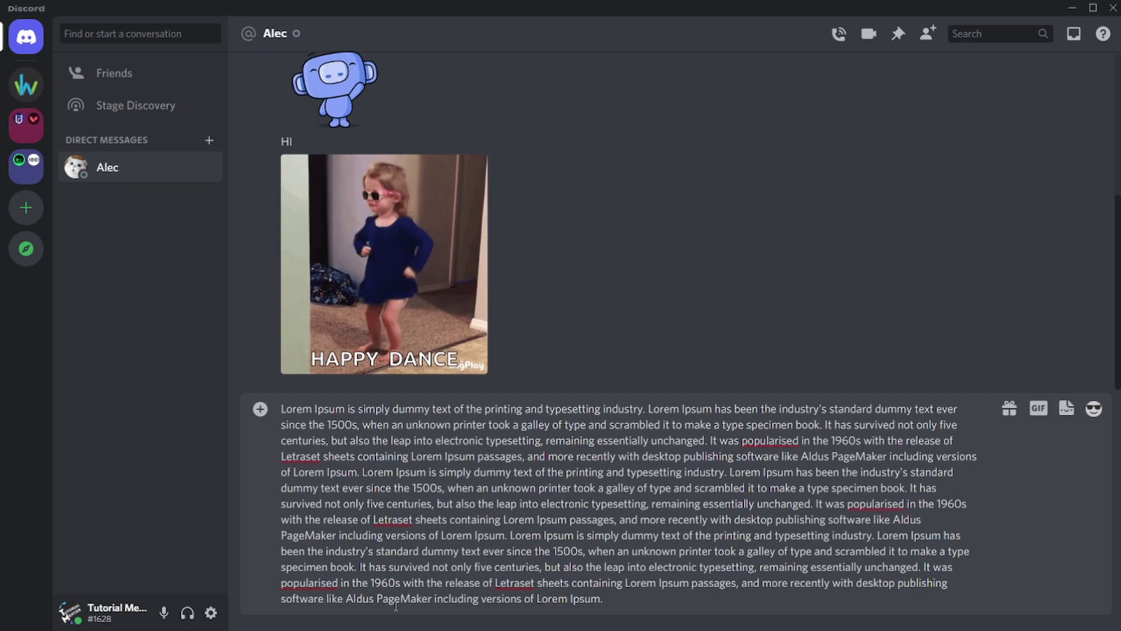
{"action": "type", "text": "Lorem Ipsum is simply dummy text of the printing and typesetting industry. Lorem Ipsum has been the industry's standard dummy text ever since the 1500s, when an unknown printer took a galley of type and scrambled it to make a type specimen book. It has survived not only five centuries, but also the leap into electronic typesetting, remaining essentially unchanged. It was popularised in the 1960s with the release of Letraset sheets containing Lorem Ipsum passages, and more recently with desktop publishing software like Aldus PageMaker including versions of Lorem Ipsum."}
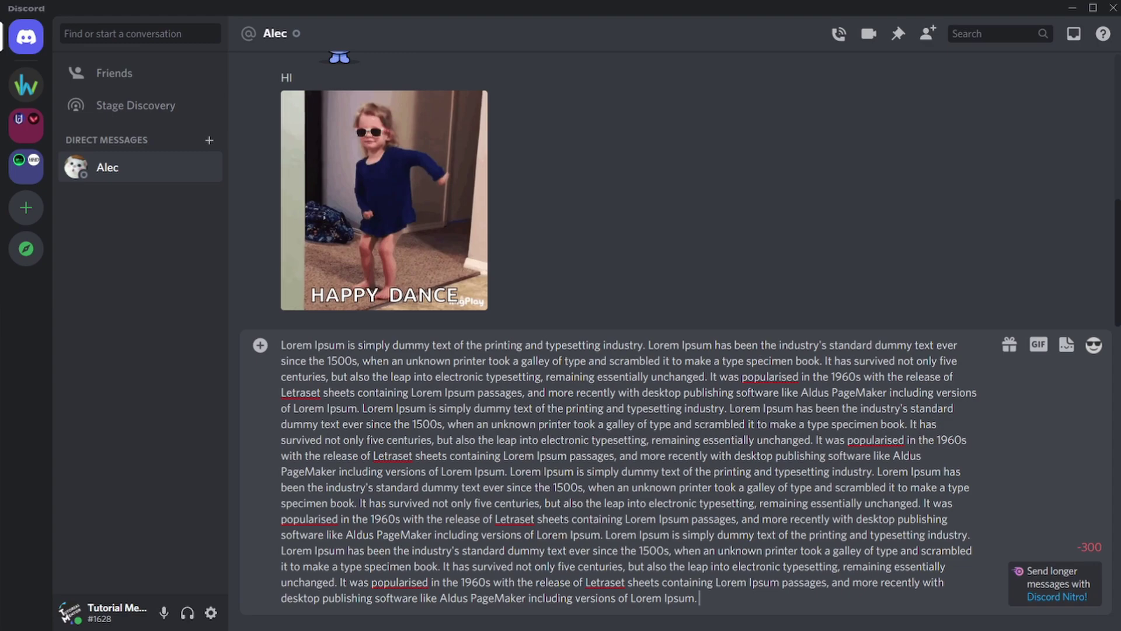
{"action": "left_click_drag", "start_coordinate": [729, 604], "coordinate": [812, 608]}
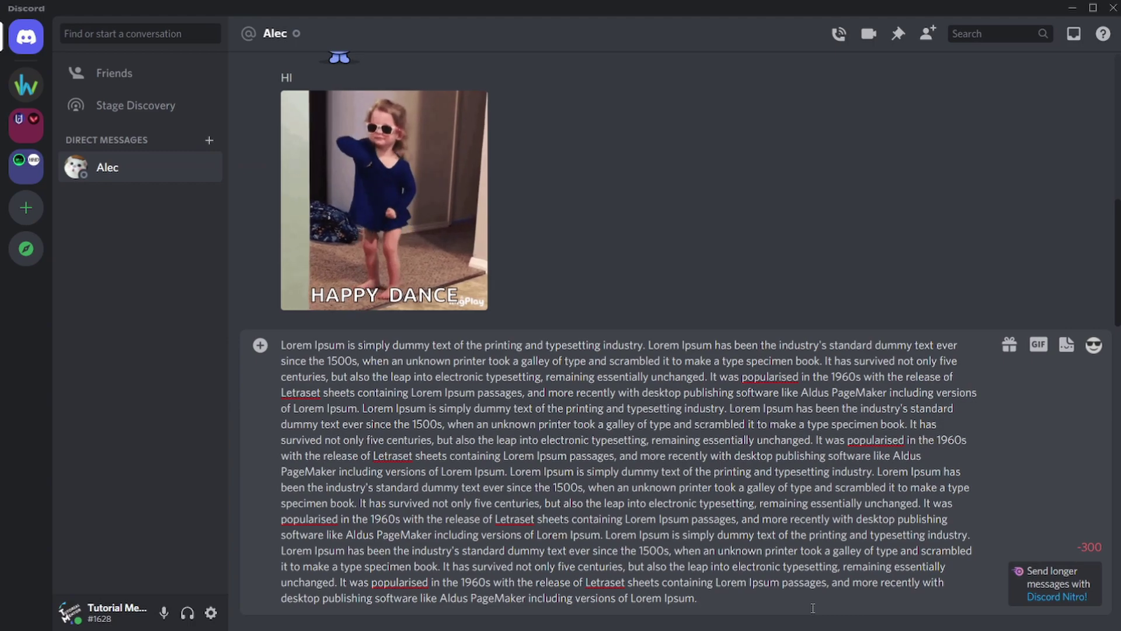
Submit the over-length message and upload it to the conversation as the file message.txt without a comment.
{"action": "key", "text": "shift+Return"}
{"action": "key", "text": "Return"}
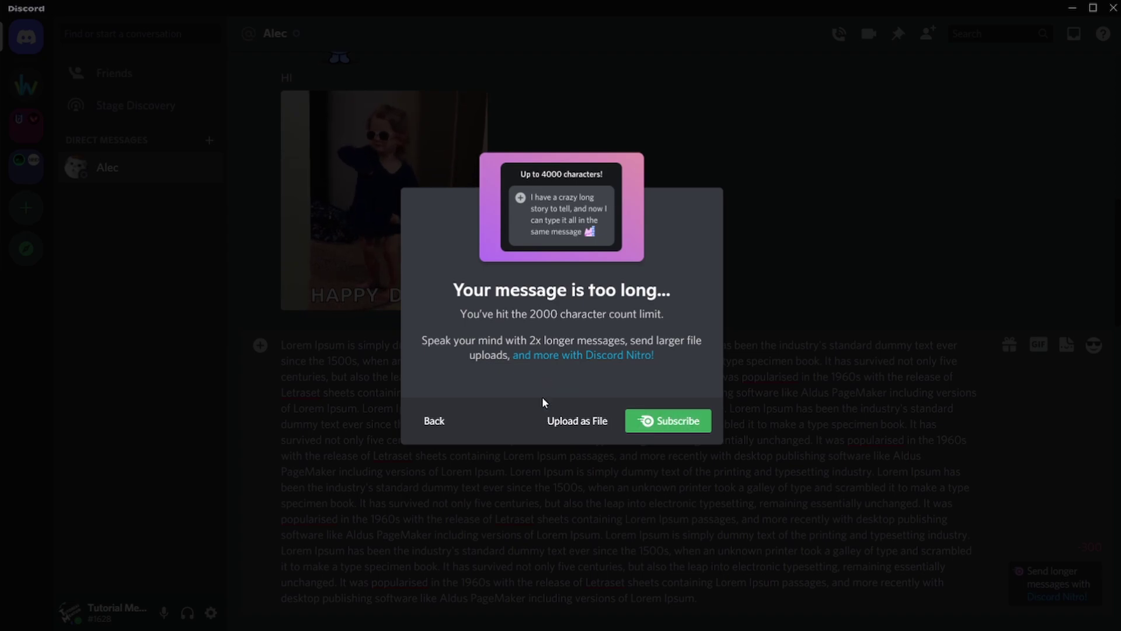
{"action": "left_click", "coordinate": [586, 426]}
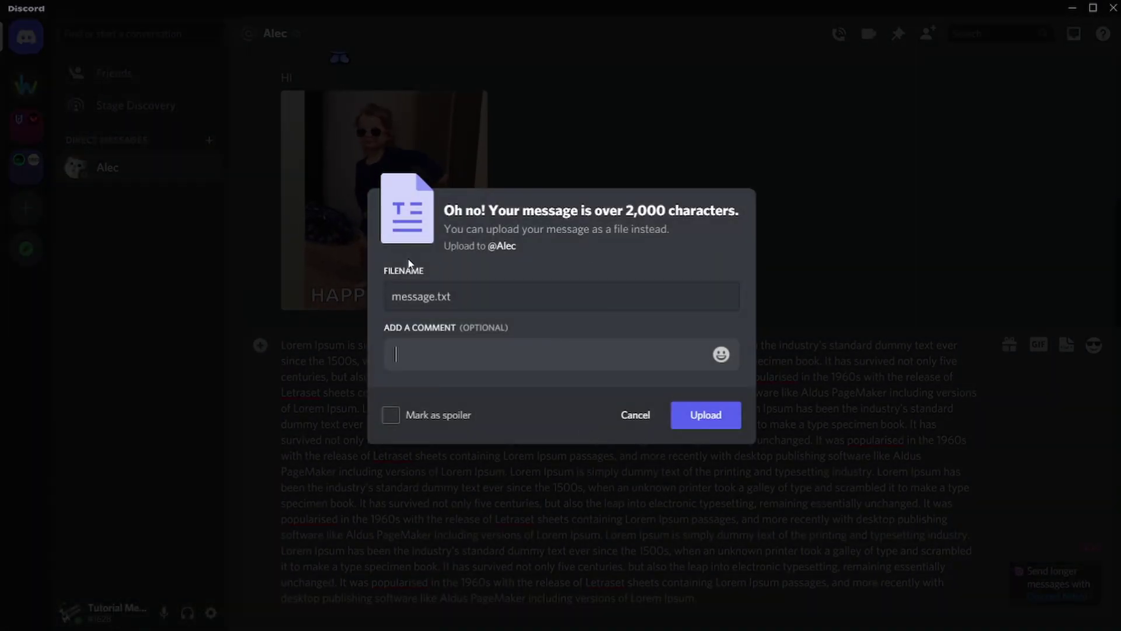
{"action": "left_click", "coordinate": [694, 416]}
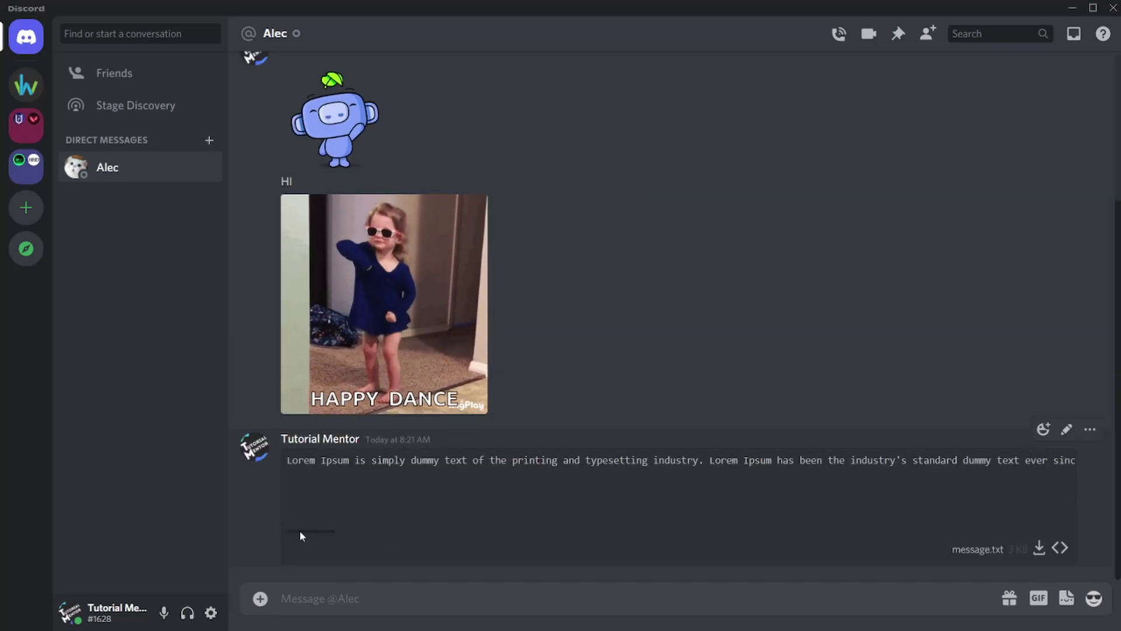
Look further along the long line of text in the message.txt preview.
{"action": "left_click_drag", "start_coordinate": [299, 530], "coordinate": [424, 538]}
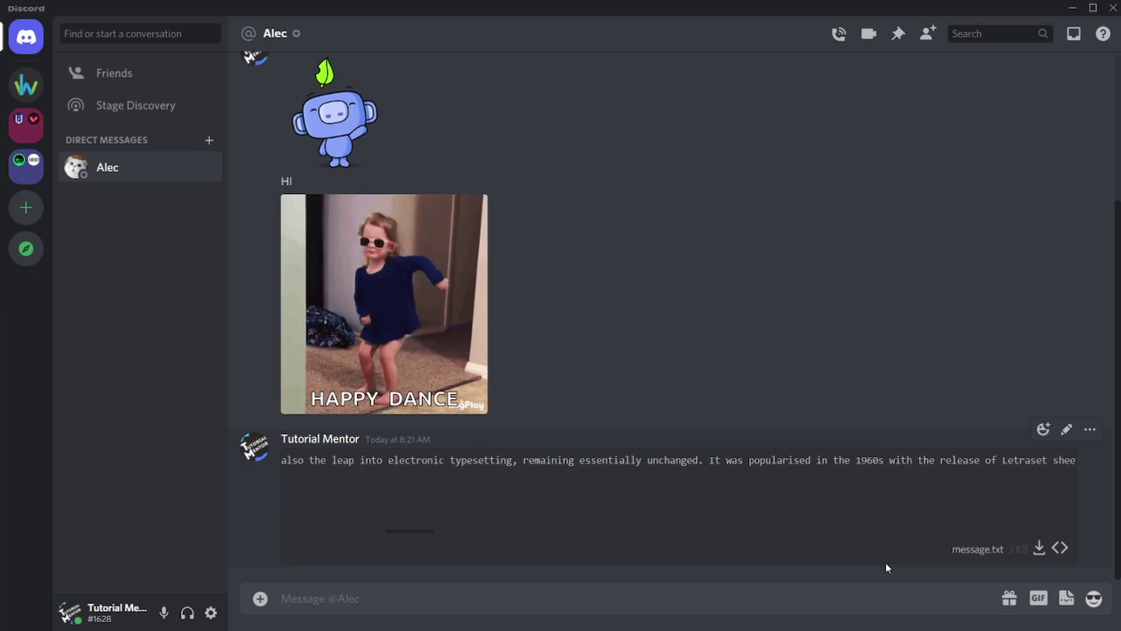
Send a direct message made of three copies of the "Lorem Ipsum is simply dummy text" paragraph.
{"action": "type", "text": "Lorem Ipsum is simply dummy text of the printing and typesetting industry. Lorem Ipsum has been the industry's standard dummy text ever since the 1500s, when an unknown printer took a galley of type and scrambled it to make a type specimen book. It has survived not only five centuries, but also the leap into electronic typesetting, remaining essentially unchanged. It was popularised in the 1960s with the release of Letraset sheets containing Lorem Ipsum passages, and more recently with desktop publishing software like Aldus PageMaker including versions of Lorem Ipsum."}
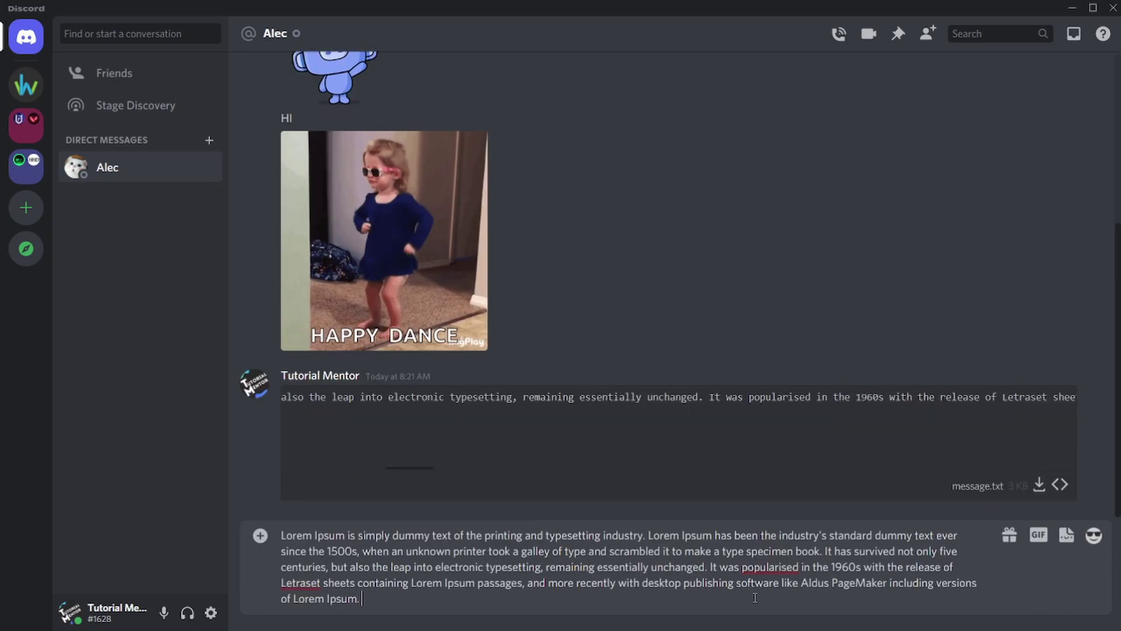
{"action": "key", "text": "ctrl+v"}
{"action": "key", "text": "ctrl+v"}
{"action": "type", "text": "Lorem Ipsum is simply dummy text of the printing and typesetting industry. Lorem Ipsum has been the industry's standard dummy text ever since the 1500s, when an unknown printer took a galley of type and scrambled it to make a type specimen book. It has survived not only five centuries, but also the leap into electronic typesetting, remaining essentially unchanged. It was popularised in the 1960s with the release of Letraset sheets containing Lorem Ipsum passages, and more recently with desktop publishing software like Aldus PageMaker including versions of Lorem Ipsum."}
{"action": "key", "text": "Return"}
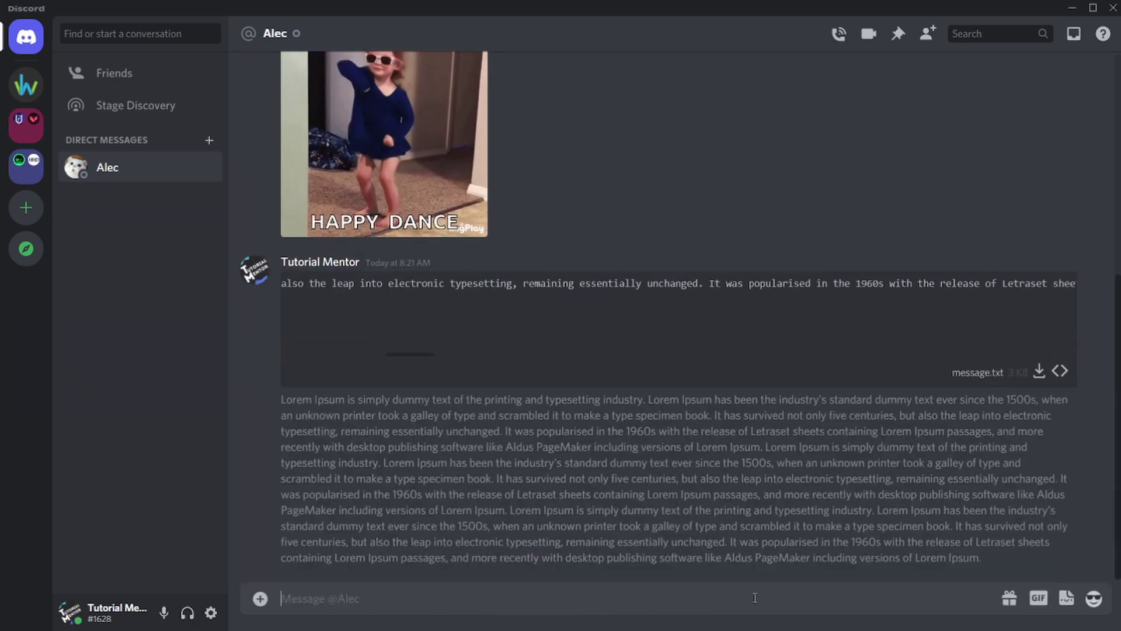
Send two more direct messages, each made of three copies of the Lorem Ipsum paragraph.
{"action": "type", "text": "Lorem Ipsum is simply dummy text of the printing and typesetting industry. Lorem Ipsum has been the industry's standard dummy text ever since the 1500s, when an unknown printer took a galley of type and scrambled it to make a type specimen book. It has survived not only five centuries, but also the leap into electronic typesetting, remaining essentially unchanged. It was popularised in the 1960s with the release of Letraset sheets containing Lorem Ipsum passages, and more recently with desktop publishing software like Aldus PageMaker including versions of Lorem Ipsum."}
{"action": "type", "text": "Lorem Ipsum is simply dummy text of the printing and typesetting industry. Lorem Ipsum has been the industry's standard dummy text ever since the 1500s, when an unknown printer took a galley of type and scrambled it to make a type specimen book. It has survived not only five centuries, but also the leap into electronic typesetting, remaining essentially unchanged. It was popularised in the 1960s with the release of Letraset sheets containing Lorem Ipsum passages, and more recently with desktop publishing software like Aldus PageMaker including versions of Lorem Ipsum."}
{"action": "type", "text": "Lorem Ipsum is simply dummy text of the printing and typesetting industry. Lorem Ipsum has been the industry's standard dummy text ever since the 1500s, when an unknown printer took a galley of type and scrambled it to make a type specimen book. It has survived not only five centuries, but also the leap into electronic typesetting, remaining essentially unchanged. It was popularised in the 1960s with the release of Letraset sheets containing Lorem Ipsum passages, and more recently with desktop publishing software like Aldus PageMaker including versions of Lorem Ipsum."}
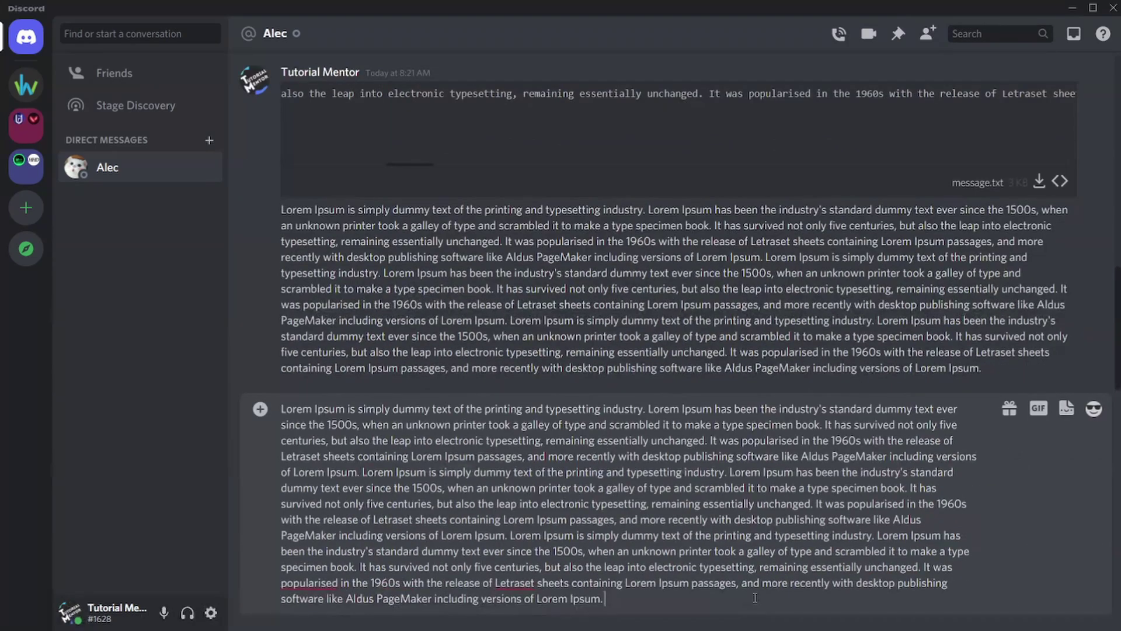
{"action": "type", "text": "Lorem Ipsum is simply dummy text of the printing and typesetting industry. Lorem Ipsum has been the industry's standard dummy text ever since the 1500s, when an unknown printer took a galley of type and scrambled it to make a type specimen book. It has survived not only five centuries, but also the leap into electronic typesetting, remaining essentially unchanged. It was popularised in the 1960s with the release of Letraset sheets containing Lorem Ipsum passages, and more recently with desktop publishing software like Aldus PageMaker including versions of Lorem Ipsum."}
{"action": "key", "text": "ctrl+z"}
{"action": "key", "text": "Return"}
{"action": "type", "text": "Lorem Ipsum is simply dummy text of the printing and typesetting industry. Lorem Ipsum has been the industry's standard dummy text ever since the 1500s, when an unknown printer took a galley of type and scrambled it to make a type specimen book. It has survived not only five centuries, but also the leap into electronic typesetting, remaining essentially unchanged. It was popularised in the 1960s with the release of Letraset sheets containing Lorem Ipsum passages, and more recently with desktop publishing software like Aldus PageMaker including versions of Lorem Ipsum. Lorem Ipsum is simply dummy text of the printing and typesetting industry. Lorem Ipsum has been the industry's standard dummy text ever since the 1500s, when an unknown printer took a galley of type and scrambled it to make a type specimen book. It has survived not only five centuries, but also the leap into electronic typesetting, remaining essentially unchanged. It was popularised in the 1960s with the release of Letraset sheets containing Lorem Ipsum passages, and more recently with desktop publishing software like Aldus PageMaker including versions of Lorem Ipsum. Lorem Ipsum is simply dummy text of the printing and typesetting industry. Lorem Ipsum has been the industry's standard dummy text ever since the 1500s, when an unknown printer took a galley of type and scrambled it to make a type specimen book. It has survived not only five centuries, but also the leap into electronic typesetting, remaining essentially unchanged. It was popularised in the 1960s with the release of Letraset sheets containing Lorem Ipsum passages, and more recently with desktop publishing software like Aldus PageMaker including versions of Lorem Ipsum."}
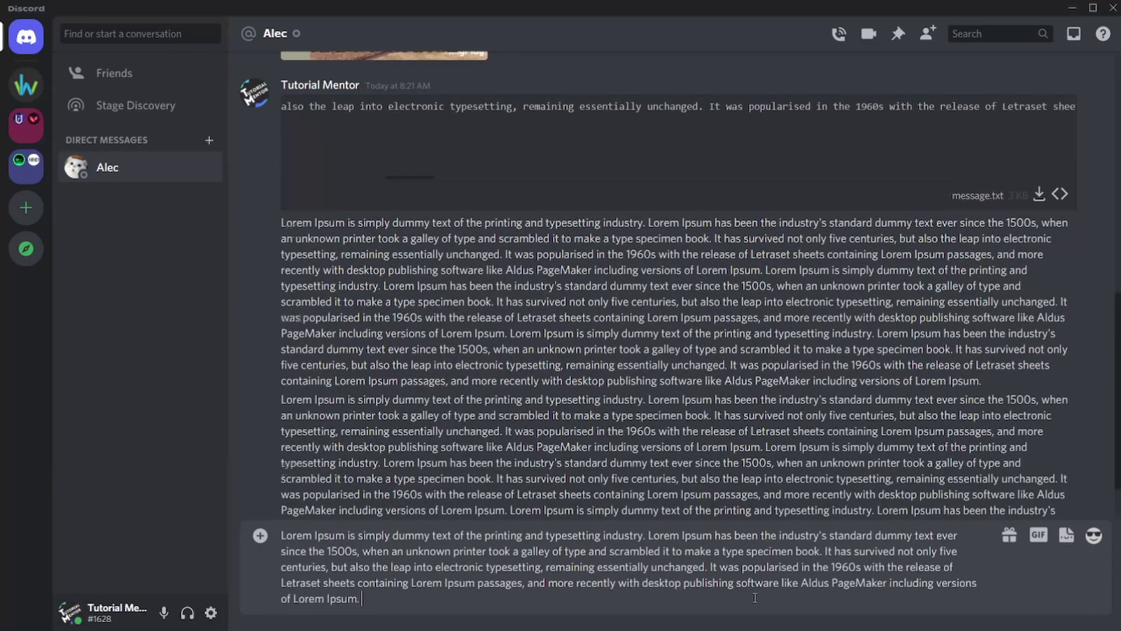
{"action": "key", "text": "Return"}
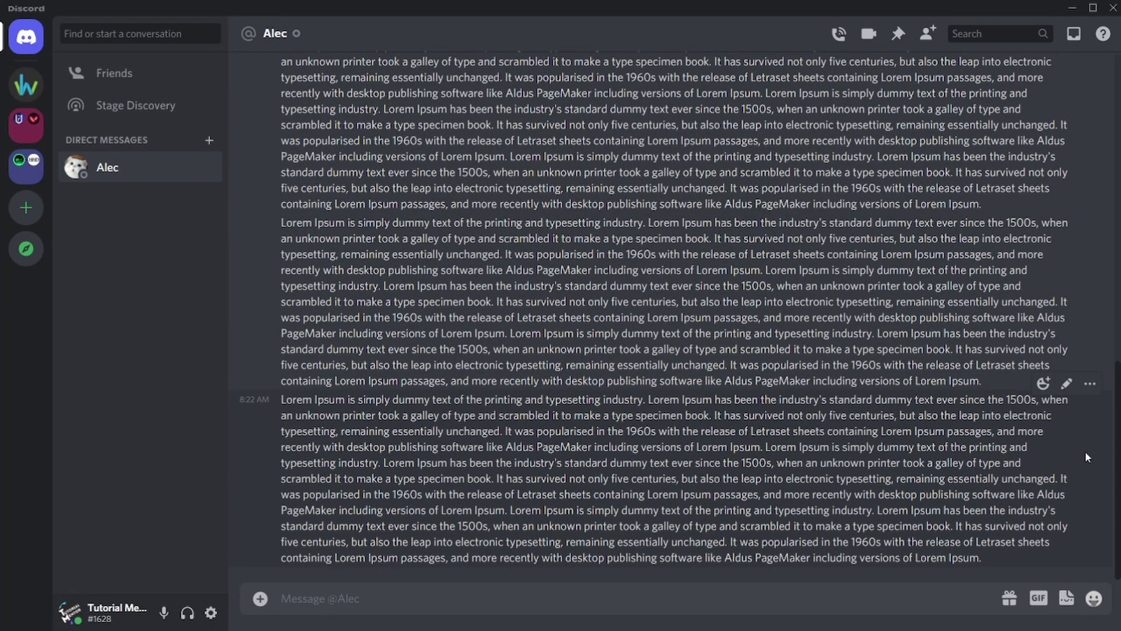
Try to send a direct message filled with many copies of the Lorem Ipsum paragraph, and dismiss the Nitro offer.
{"action": "key", "text": "ctrl+v"}
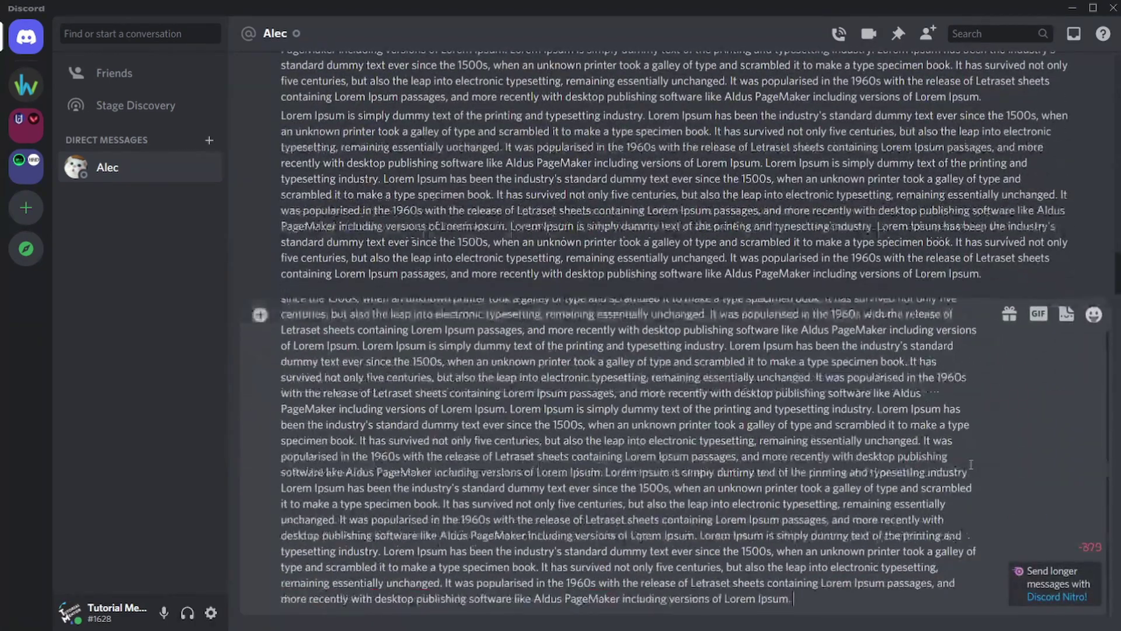
{"action": "key", "text": "ctrl+v"}
{"action": "key", "text": "ctrl+v"}
{"action": "key", "text": "ctrl+v"}
{"action": "key", "text": "ctrl+v"}
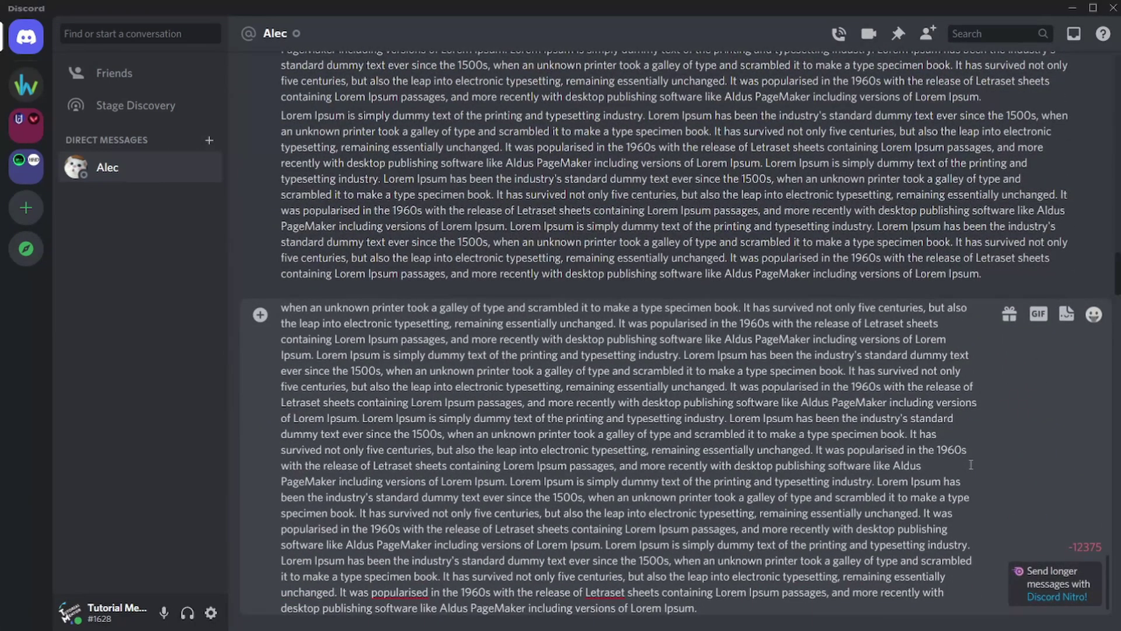
{"action": "key", "text": "Return"}
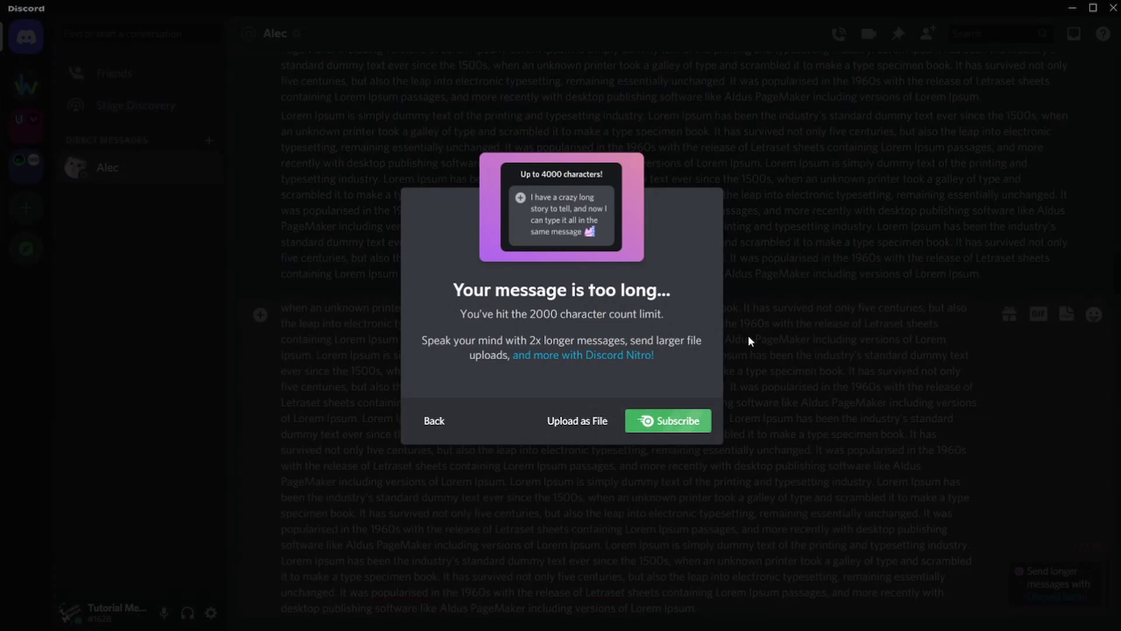
{"action": "left_click", "coordinate": [876, 402]}
Undo the extra Lorem Ipsum copies and clear the remaining unsent draft from the message box.
{"action": "key", "text": "ctrl+z"}
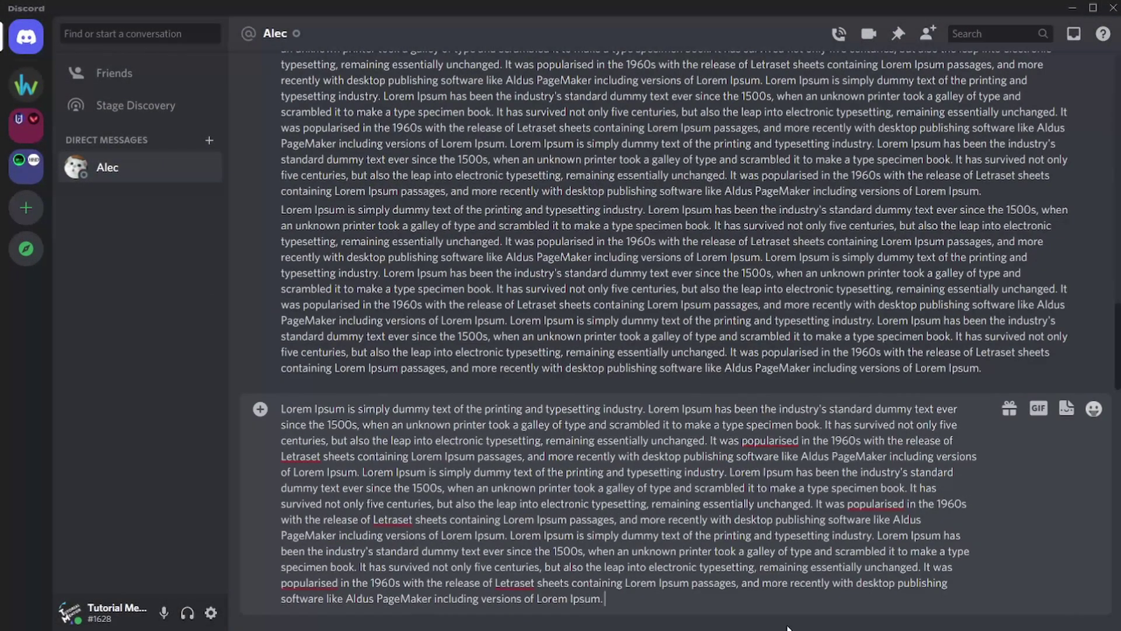
{"action": "left_click_drag", "start_coordinate": [704, 601], "coordinate": [243, 406]}
{"action": "key", "text": "Return"}
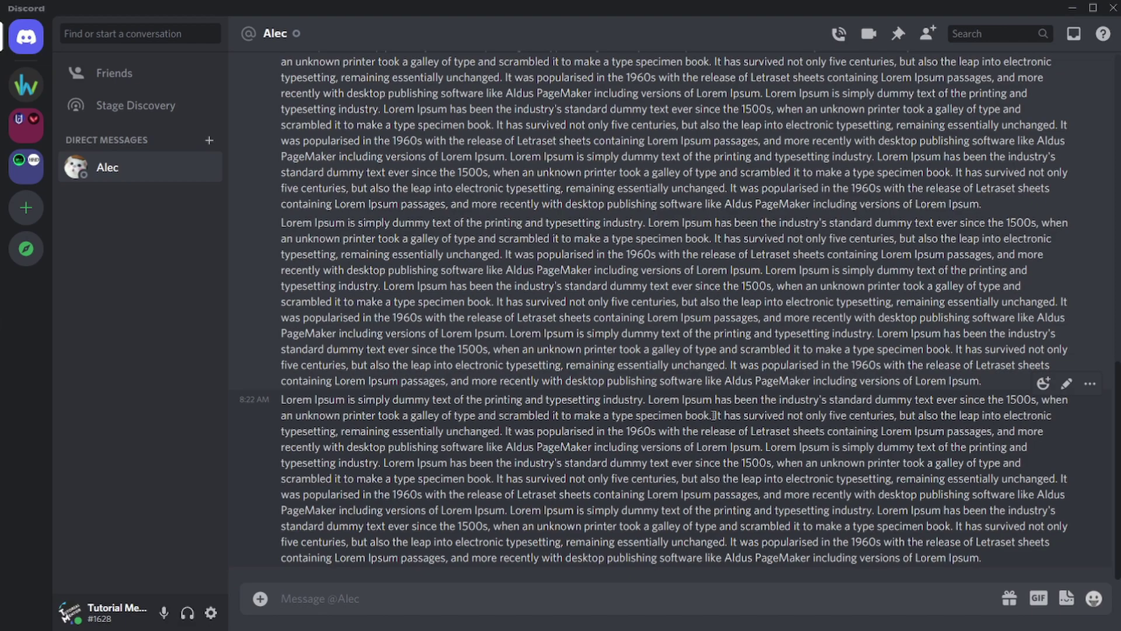
Review the direct message history up to its beginning and return to the latest message.
{"action": "scroll", "coordinate": [713, 415], "scroll_direction": "up", "scroll_amount": 5}
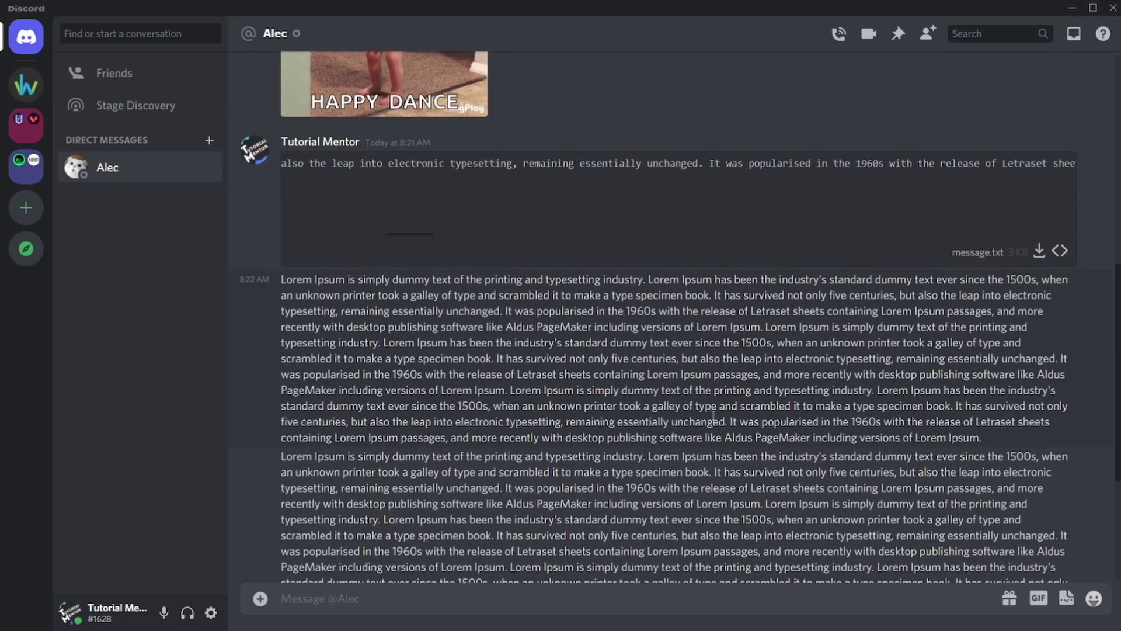
{"action": "scroll", "coordinate": [713, 415], "scroll_direction": "up", "scroll_amount": 8}
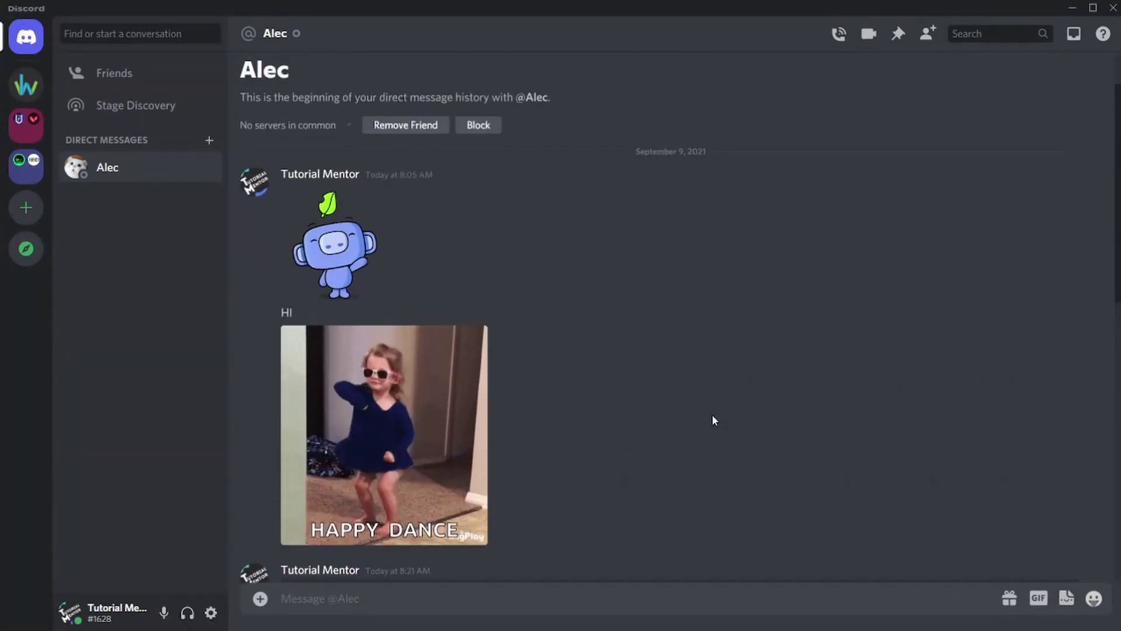
{"action": "scroll", "coordinate": [712, 414], "scroll_direction": "down", "scroll_amount": 15}
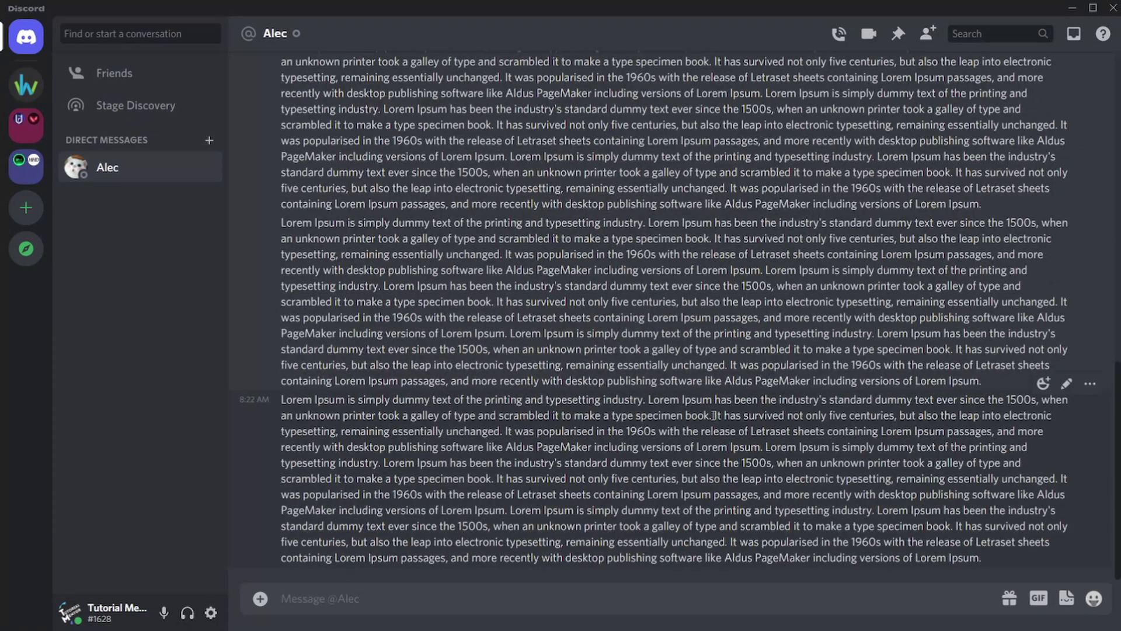